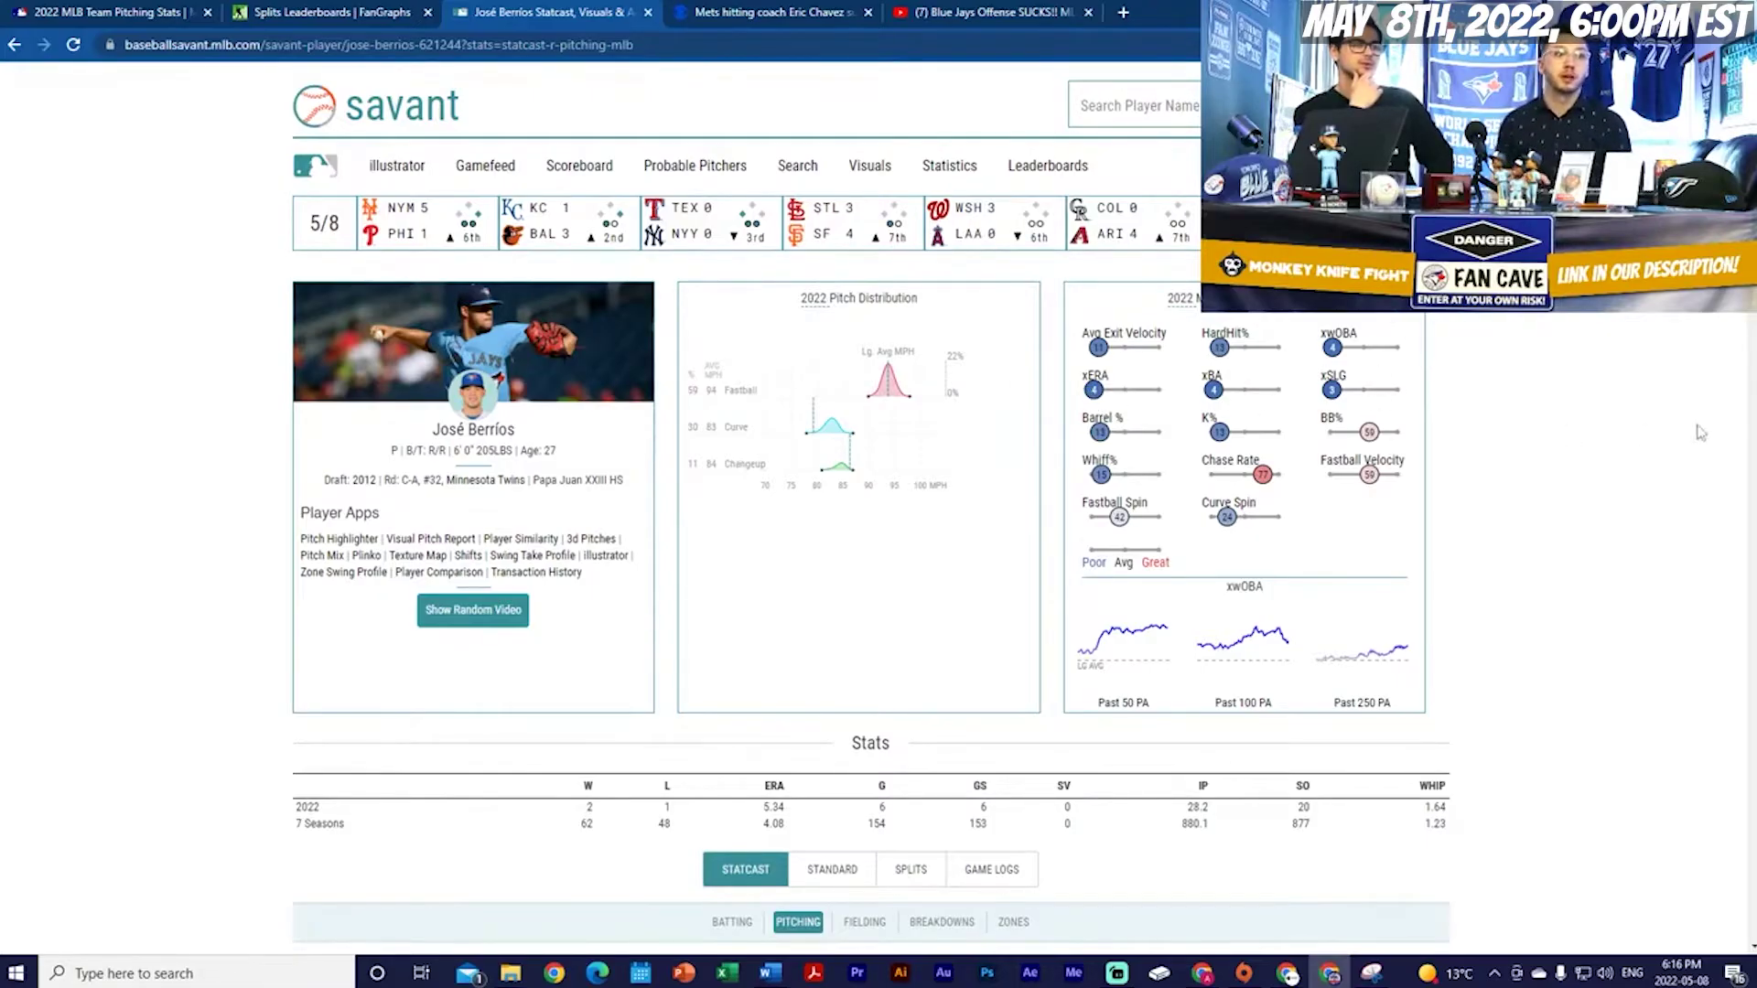
click(1173, 304)
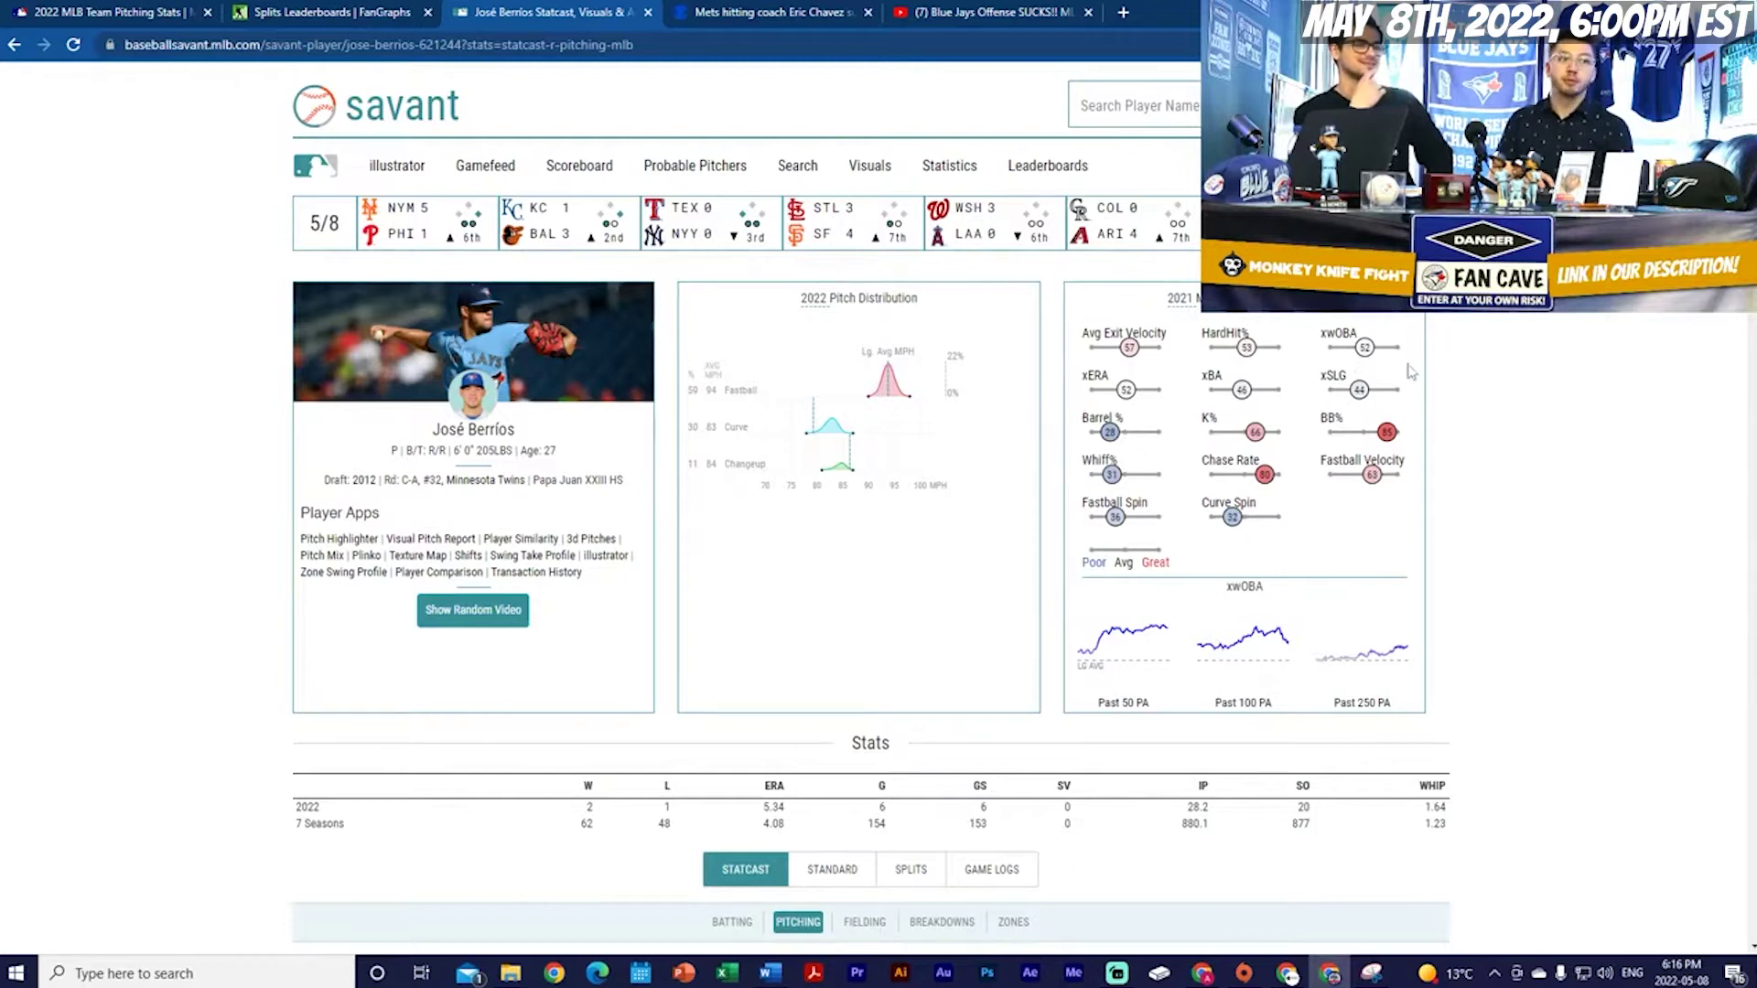
click(1177, 304)
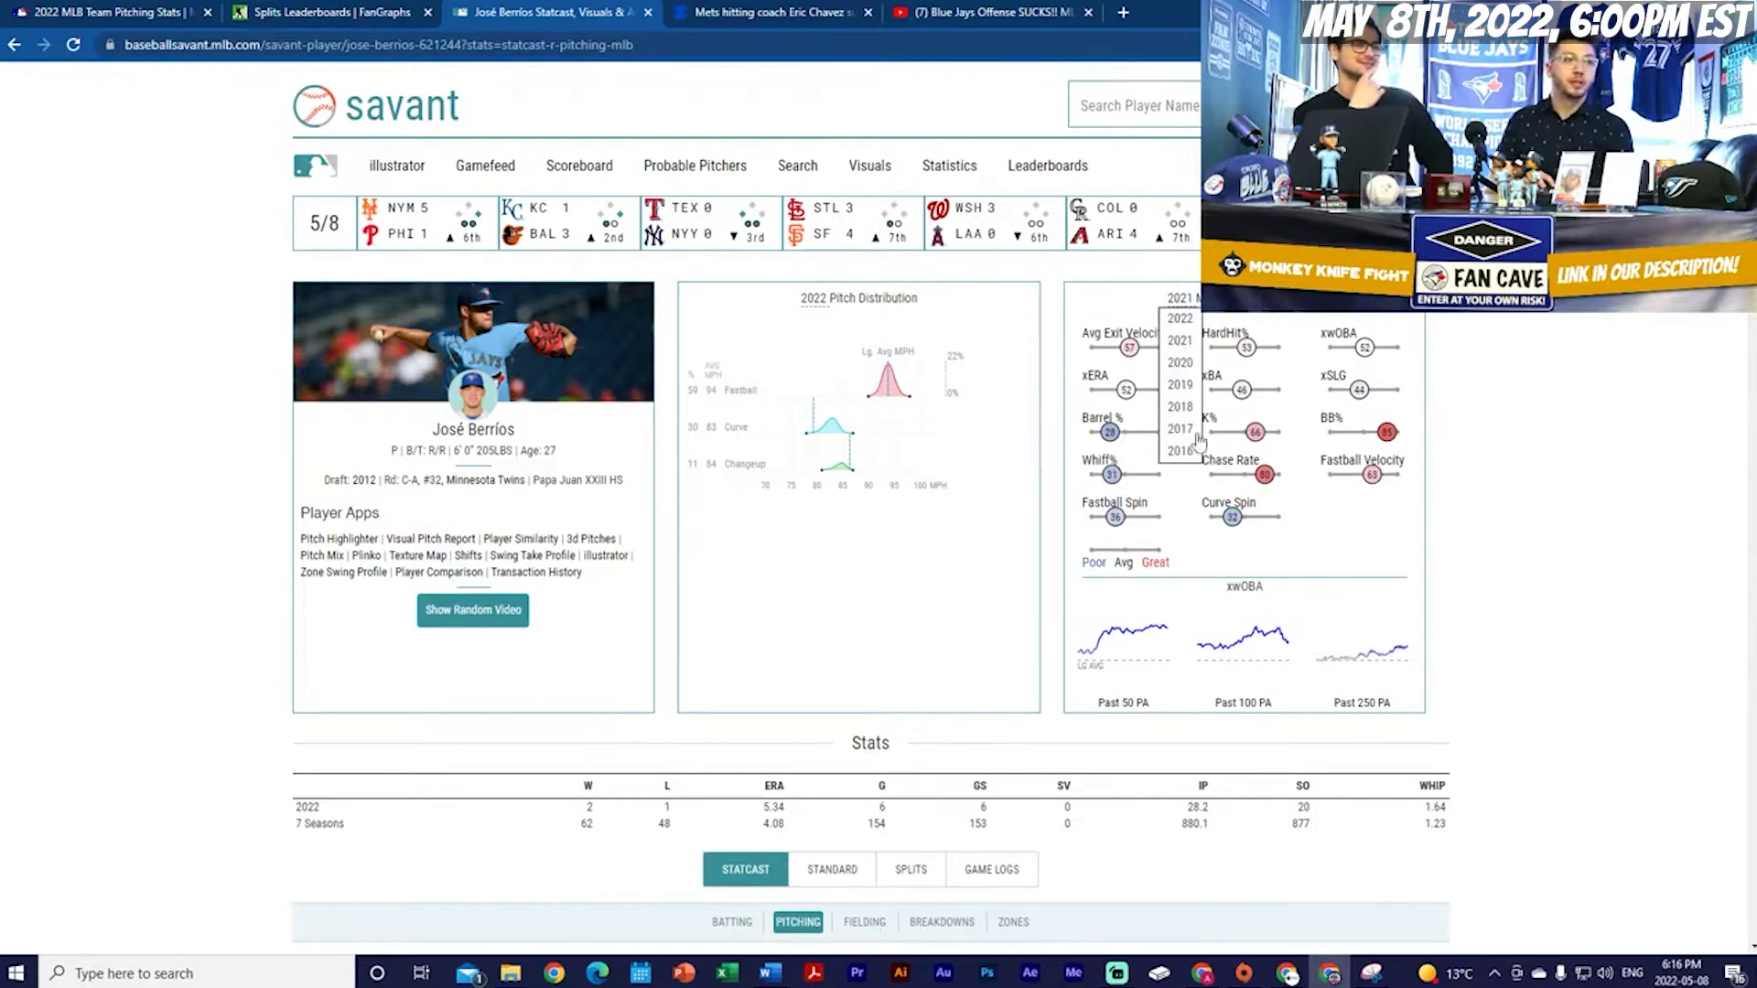
click(1179, 319)
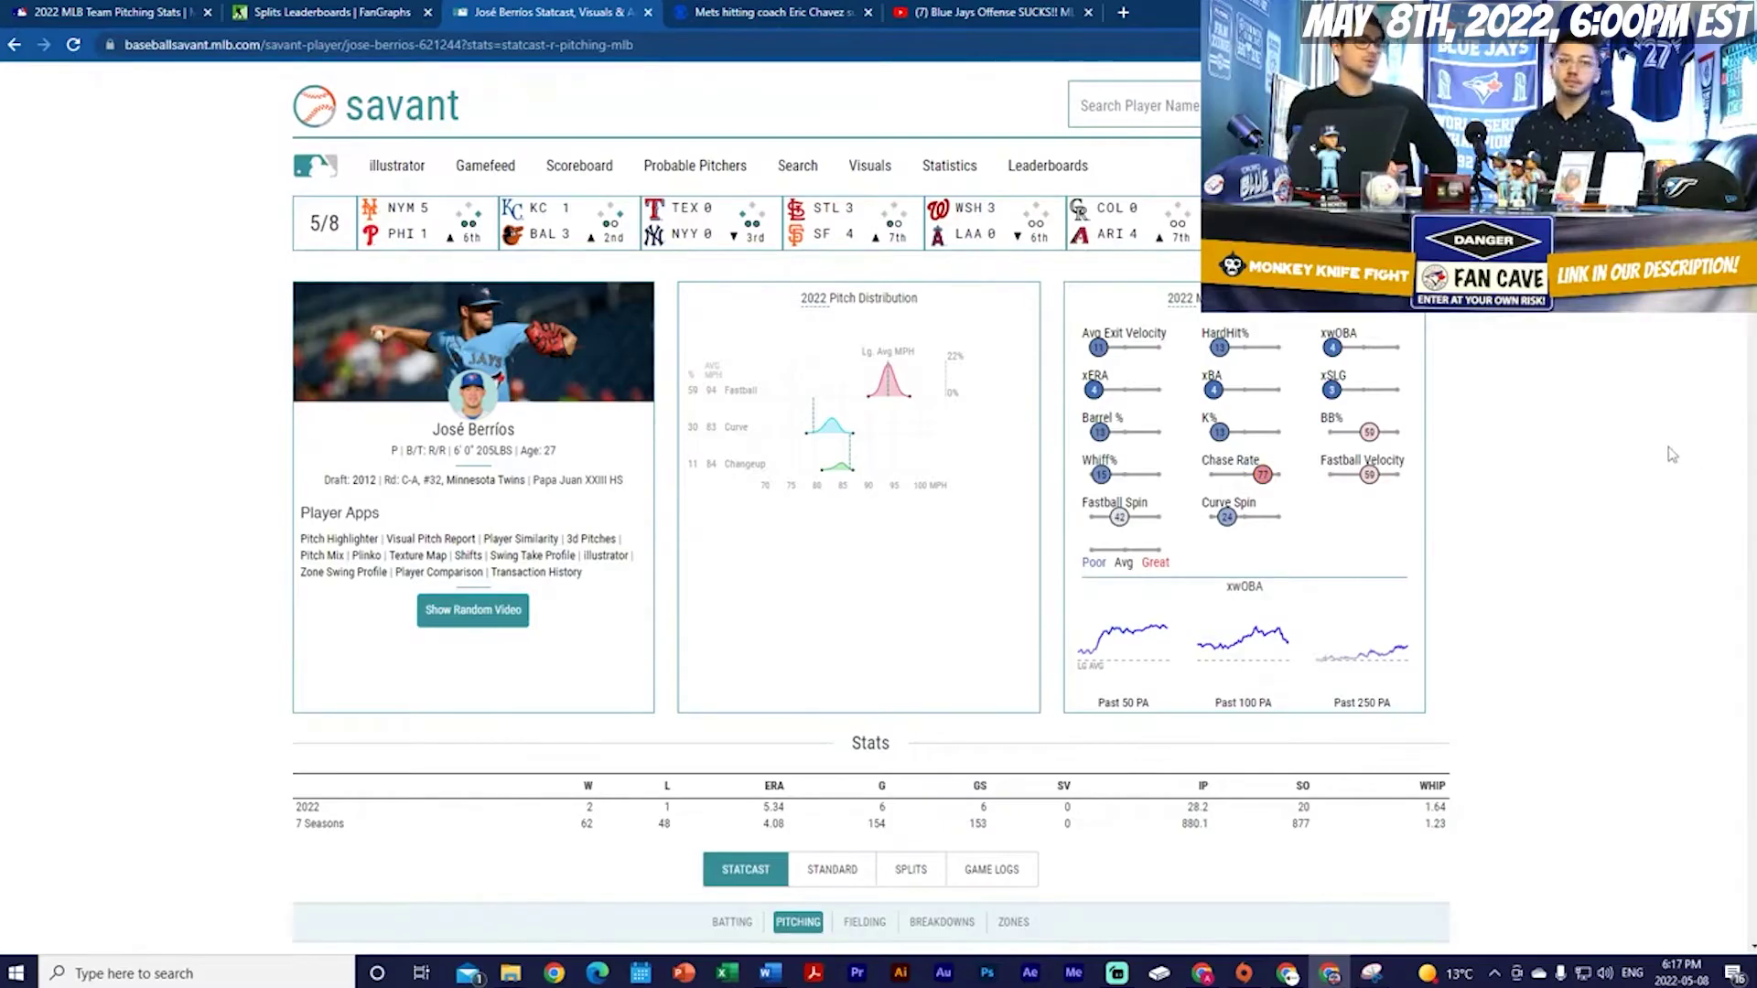
scroll(1592, 544, down, 1)
scroll(1580, 603, down, 2)
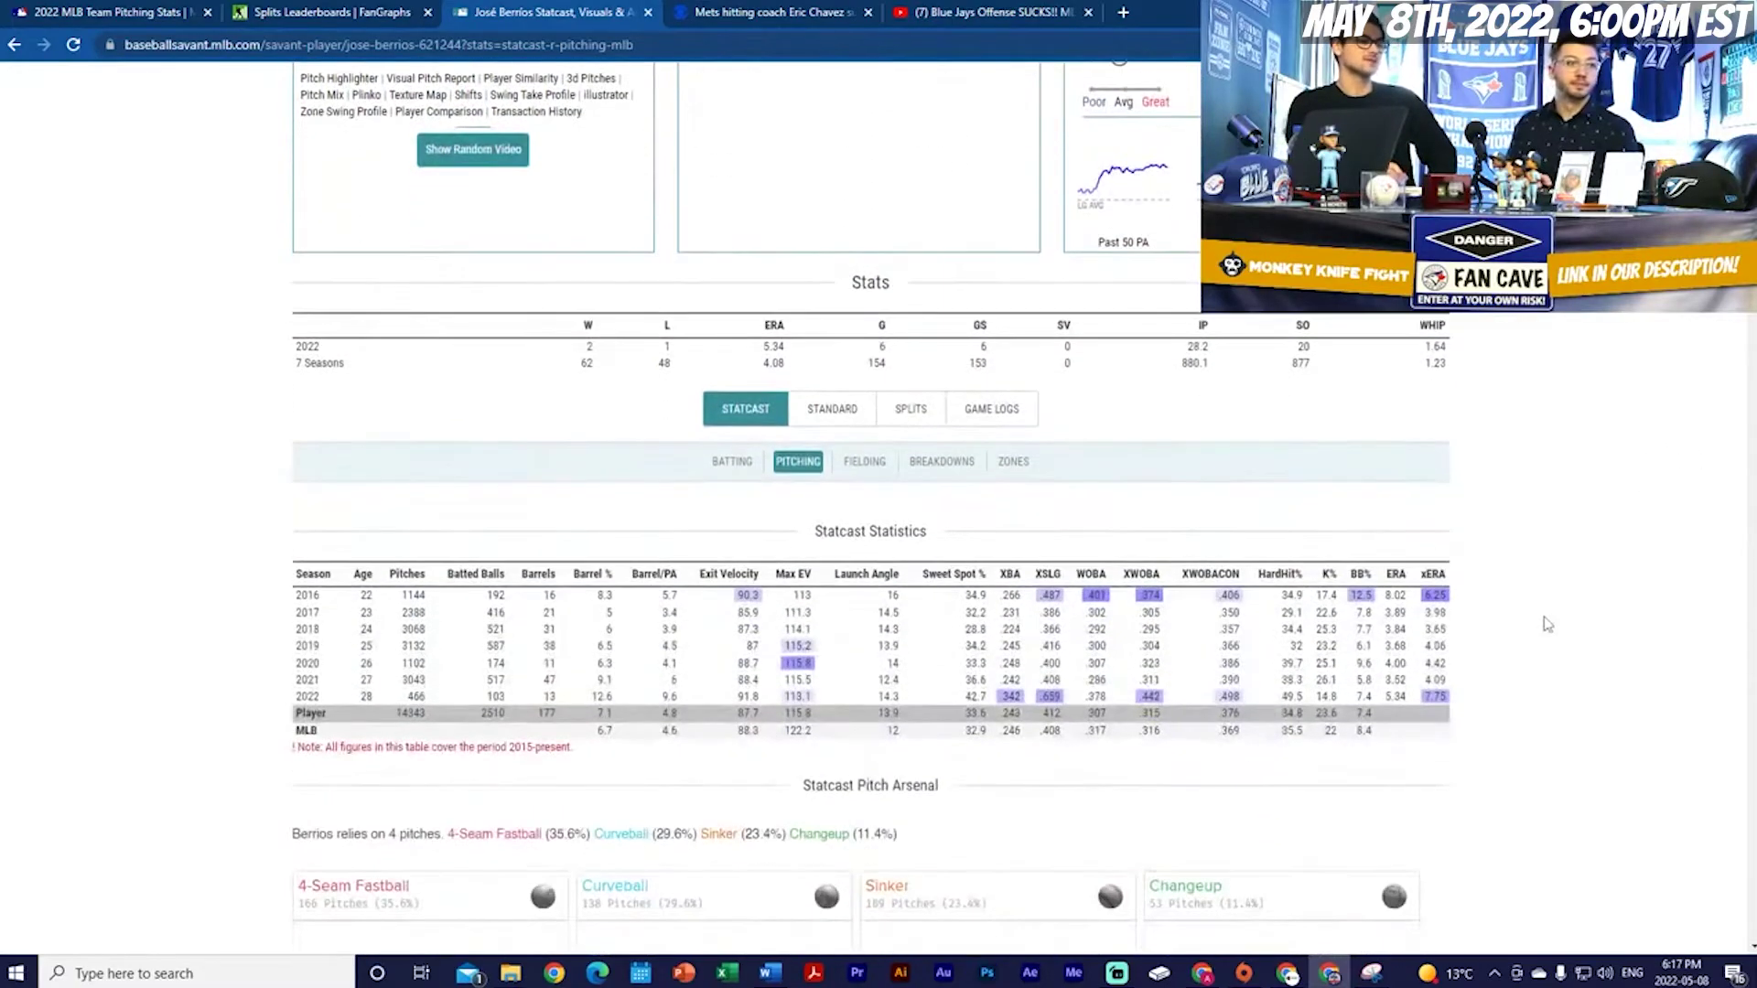
scroll(1543, 632, down, 1)
scroll(1513, 651, down, 1)
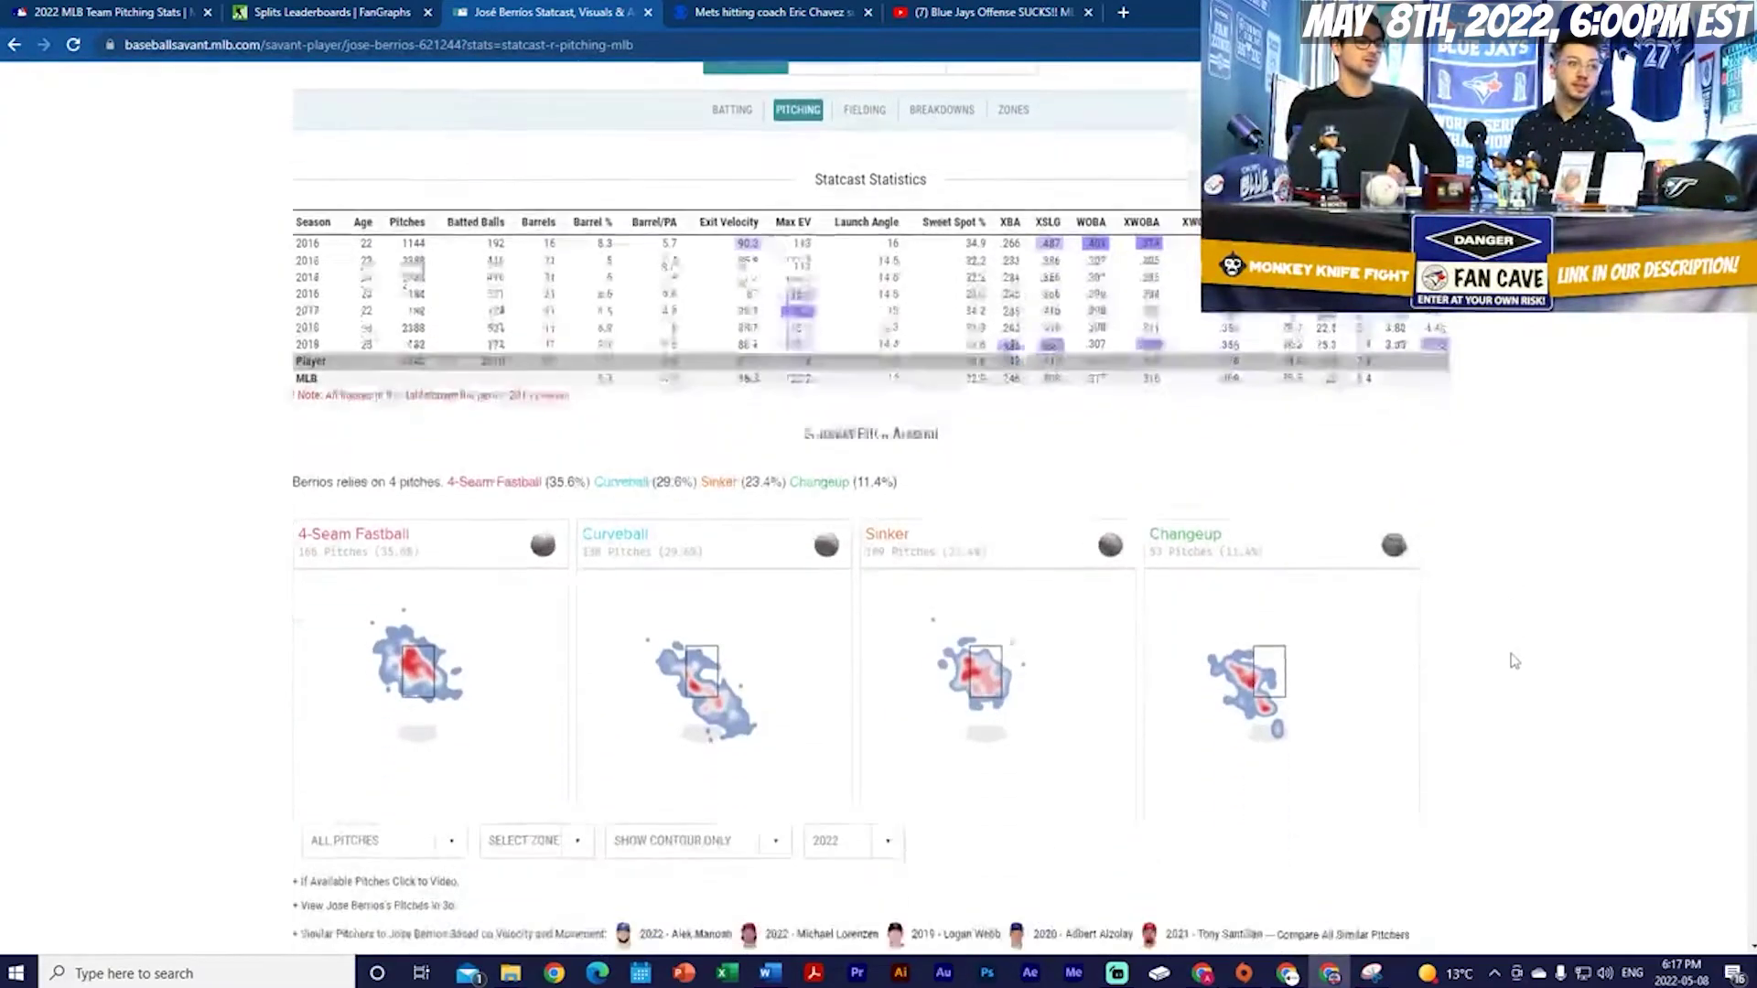
scroll(1502, 669, down, 1)
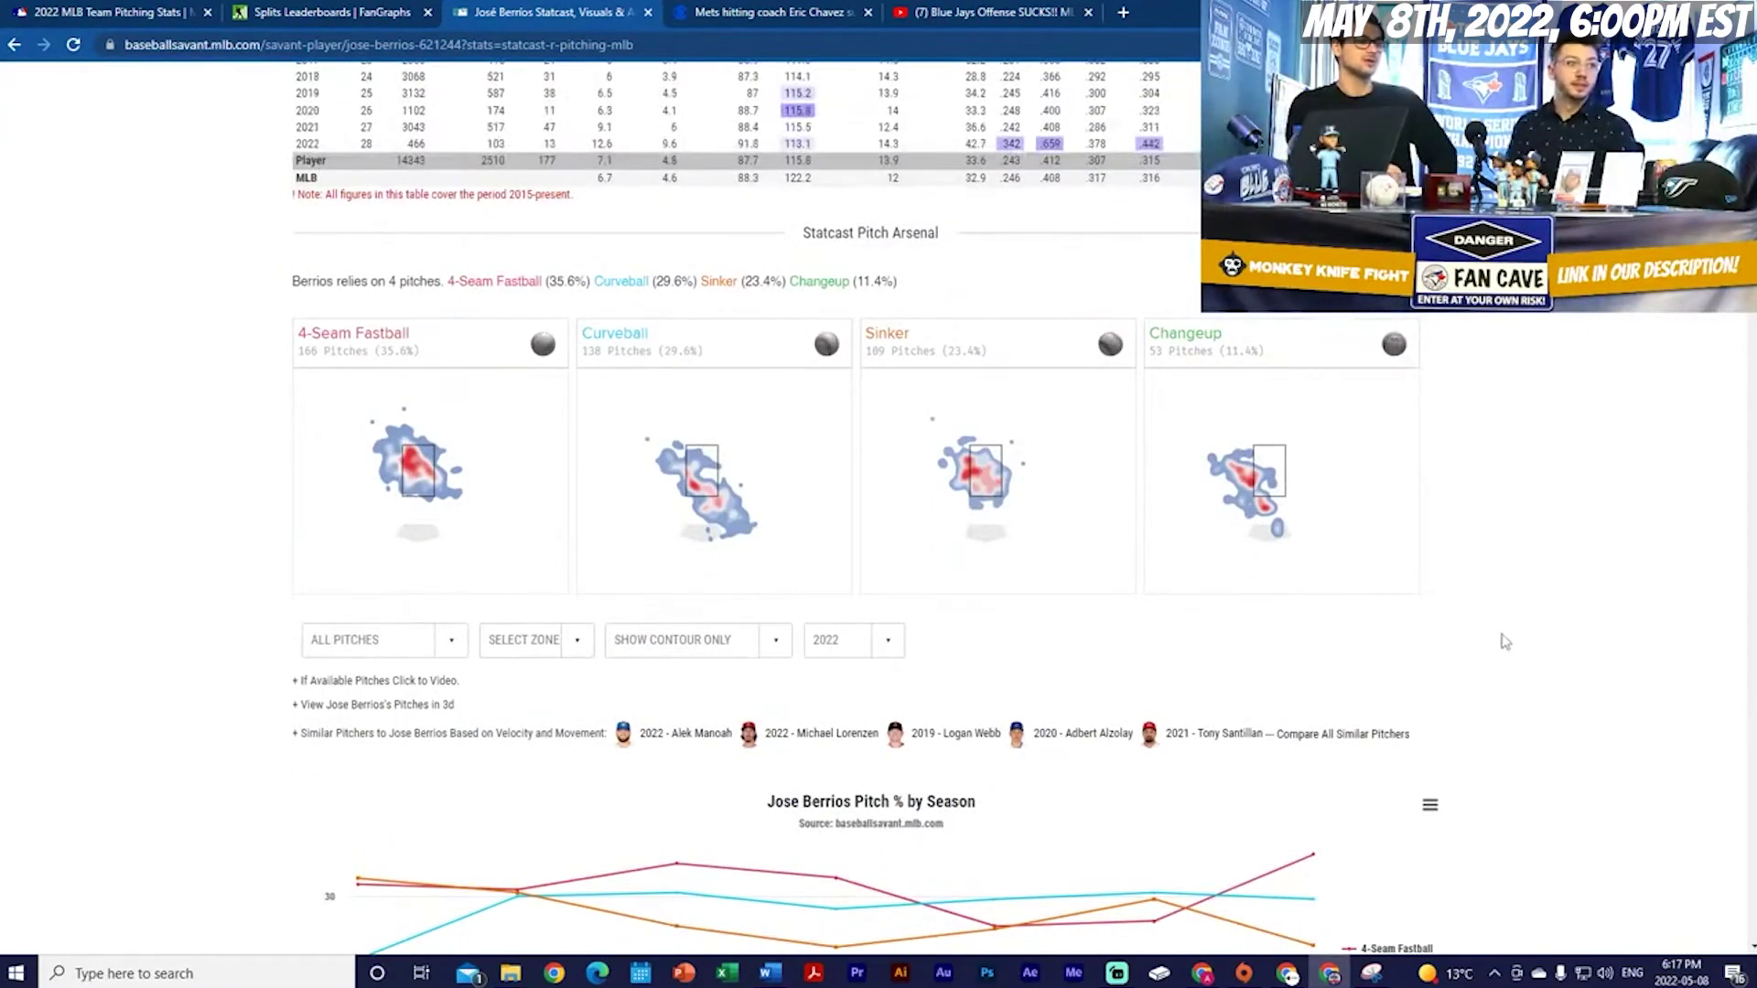
scroll(1503, 641, down, 1)
scroll(1502, 651, down, 1)
scroll(1502, 650, up, 1)
scroll(1465, 639, up, 1)
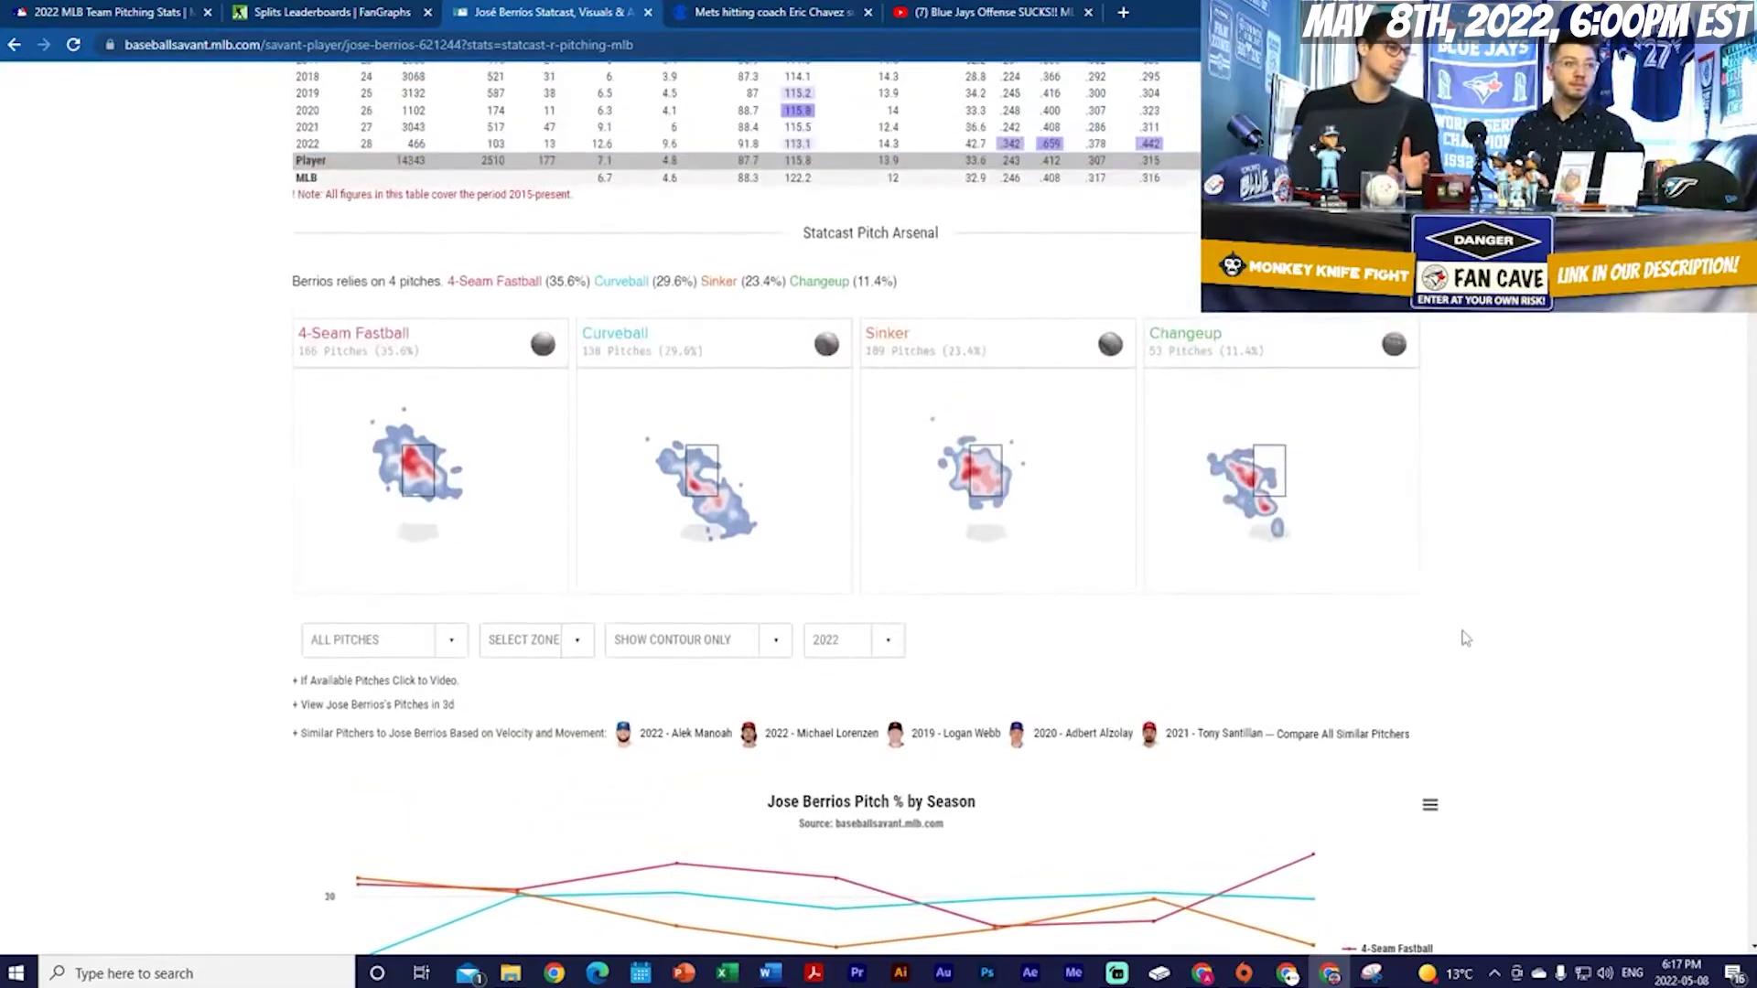
scroll(783, 488, down, 2)
scroll(797, 490, down, 2)
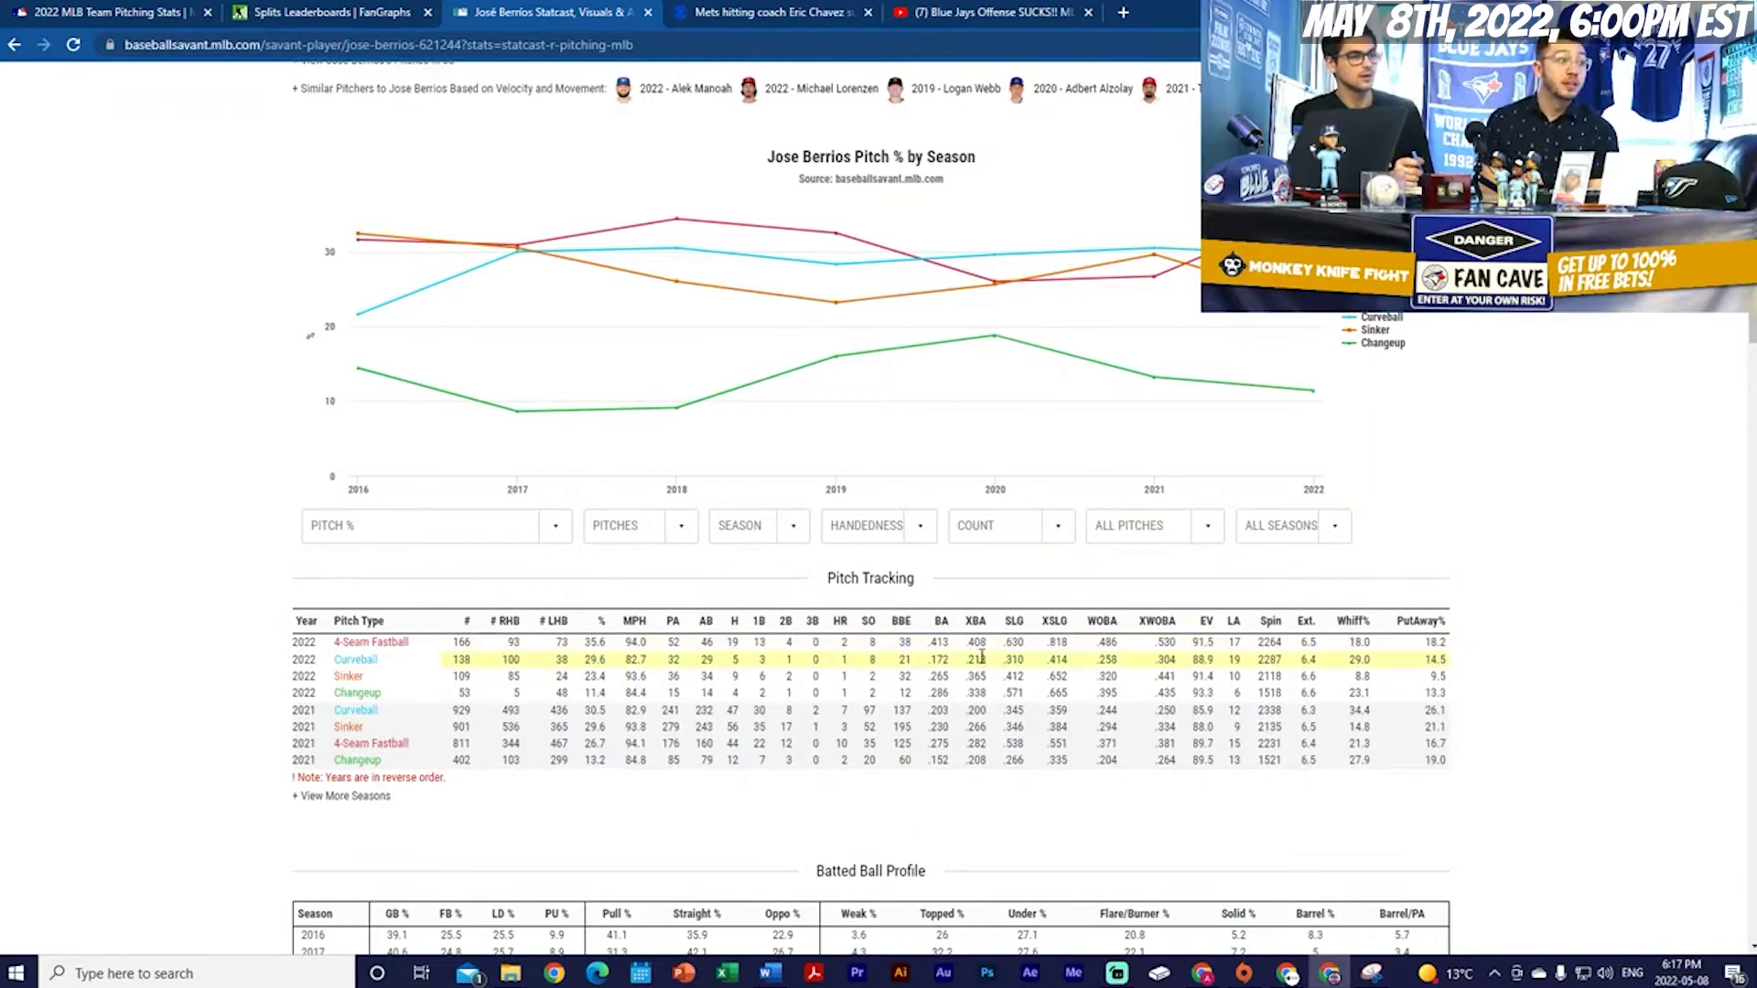
scroll(974, 661, up, 4)
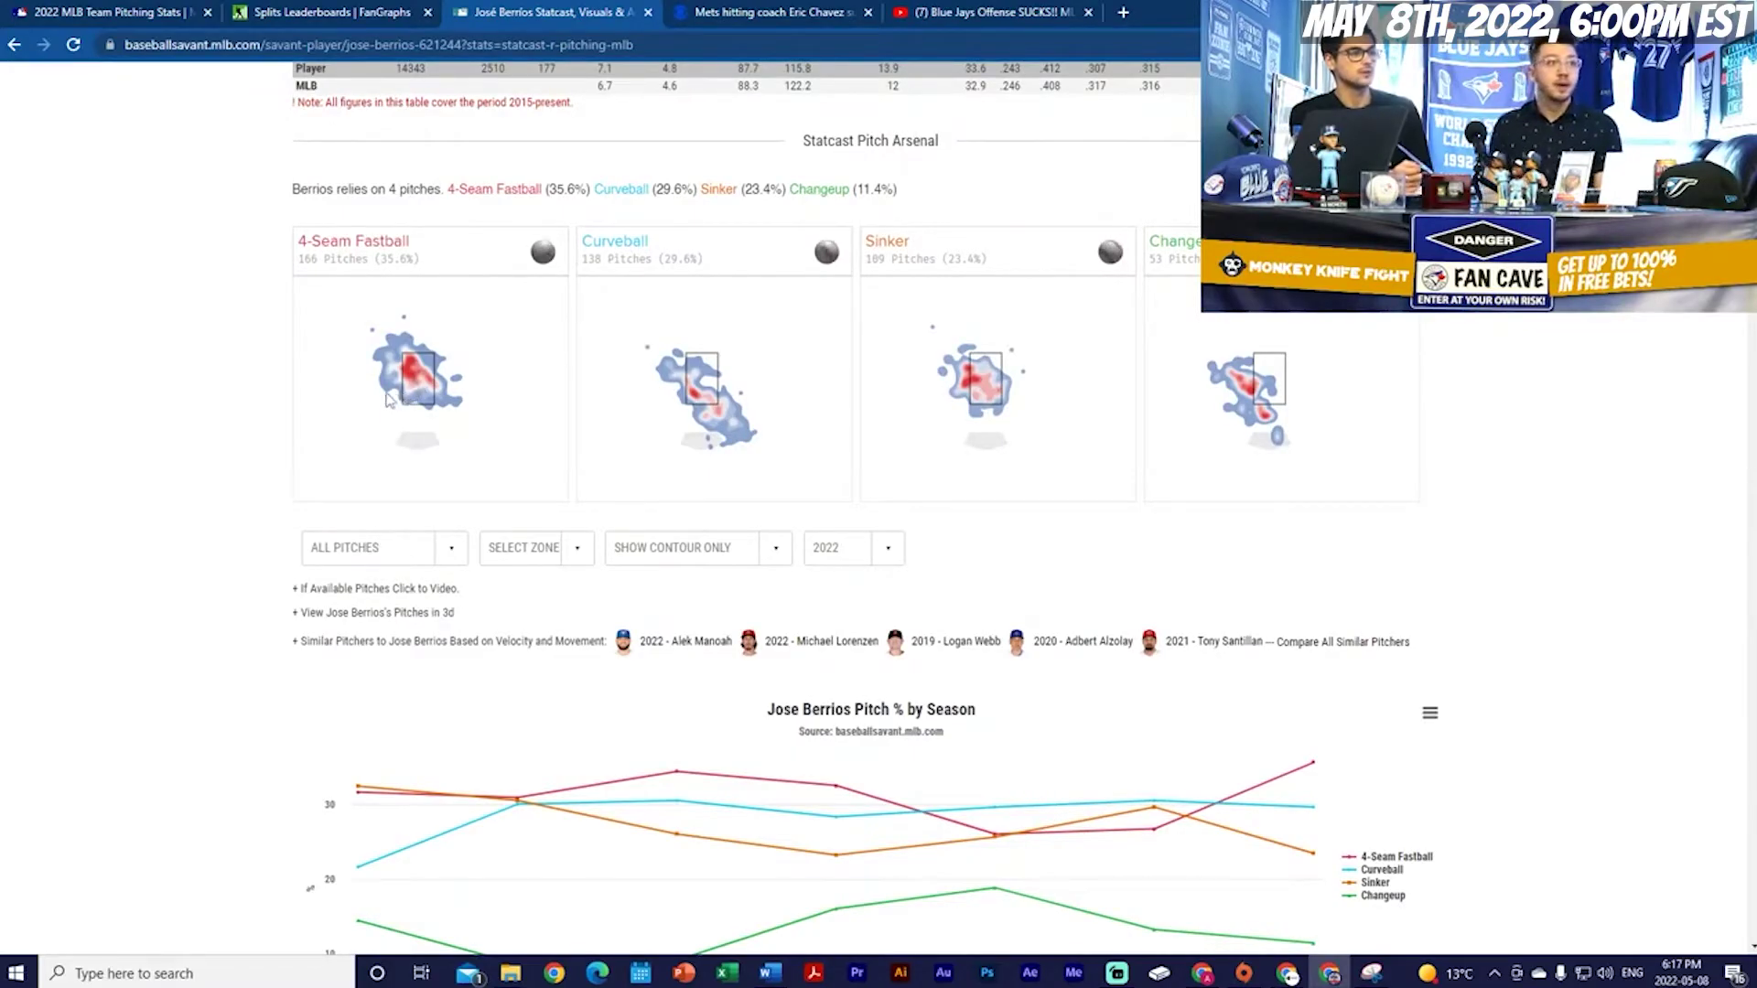
scroll(477, 403, down, 4)
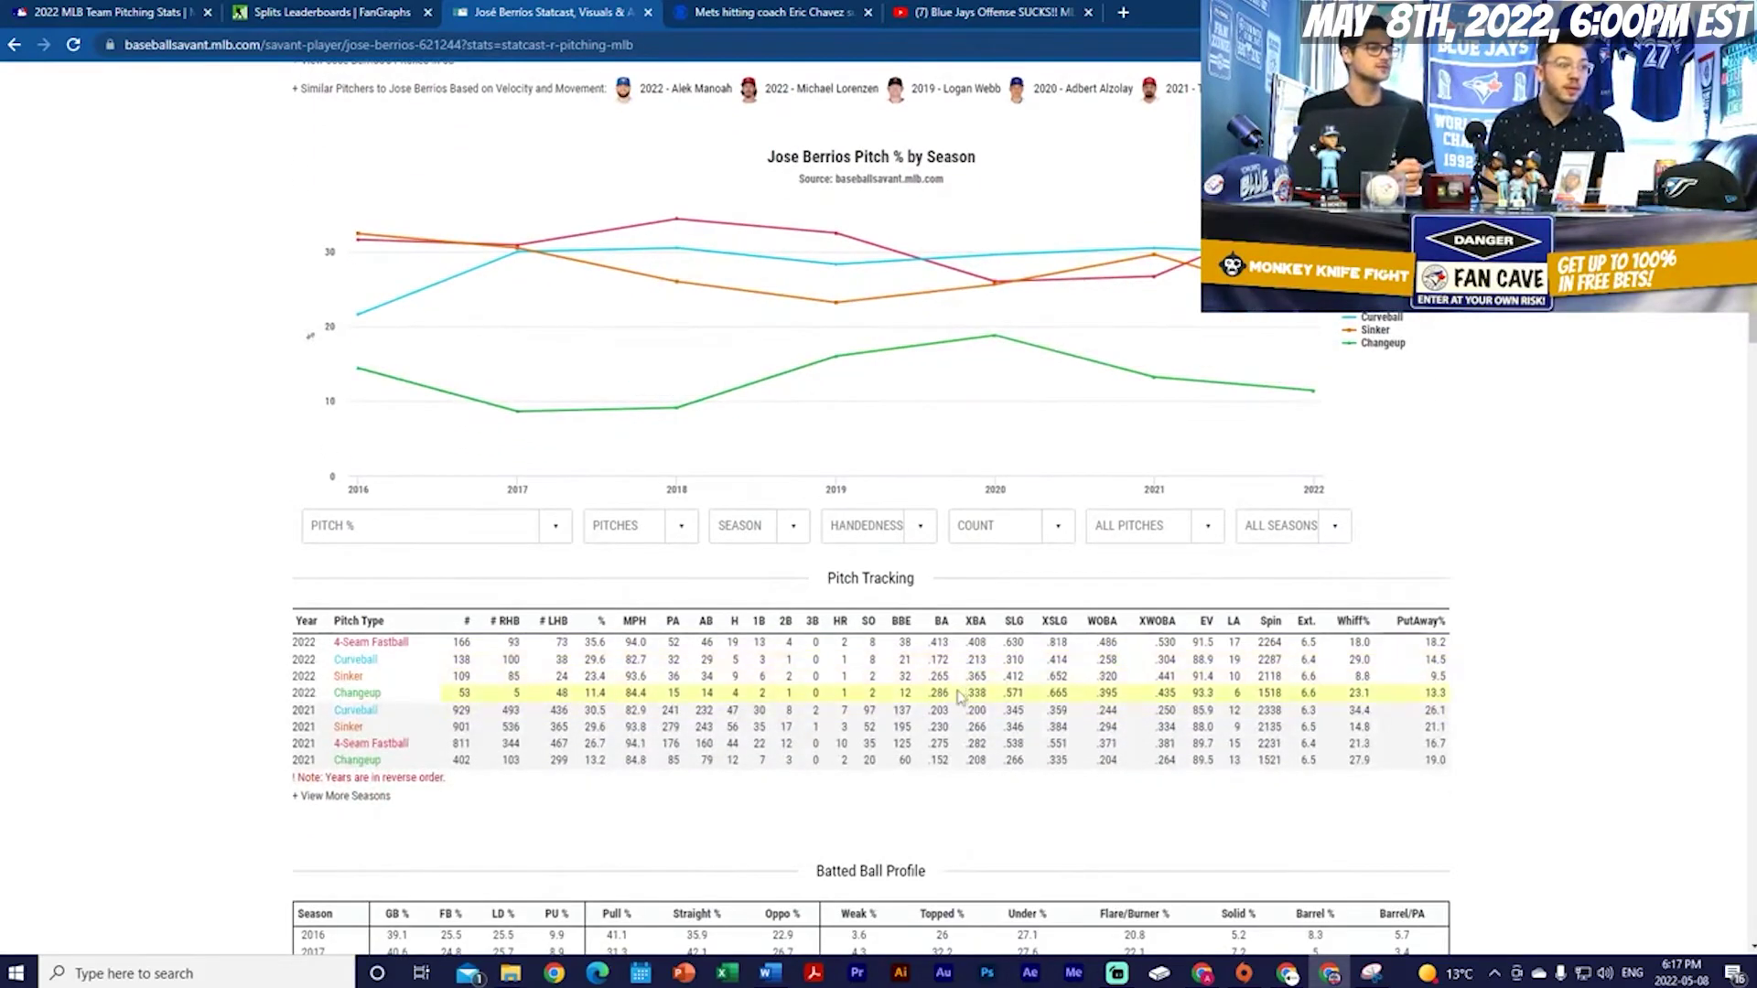
scroll(960, 664, up, 2)
scroll(956, 665, up, 3)
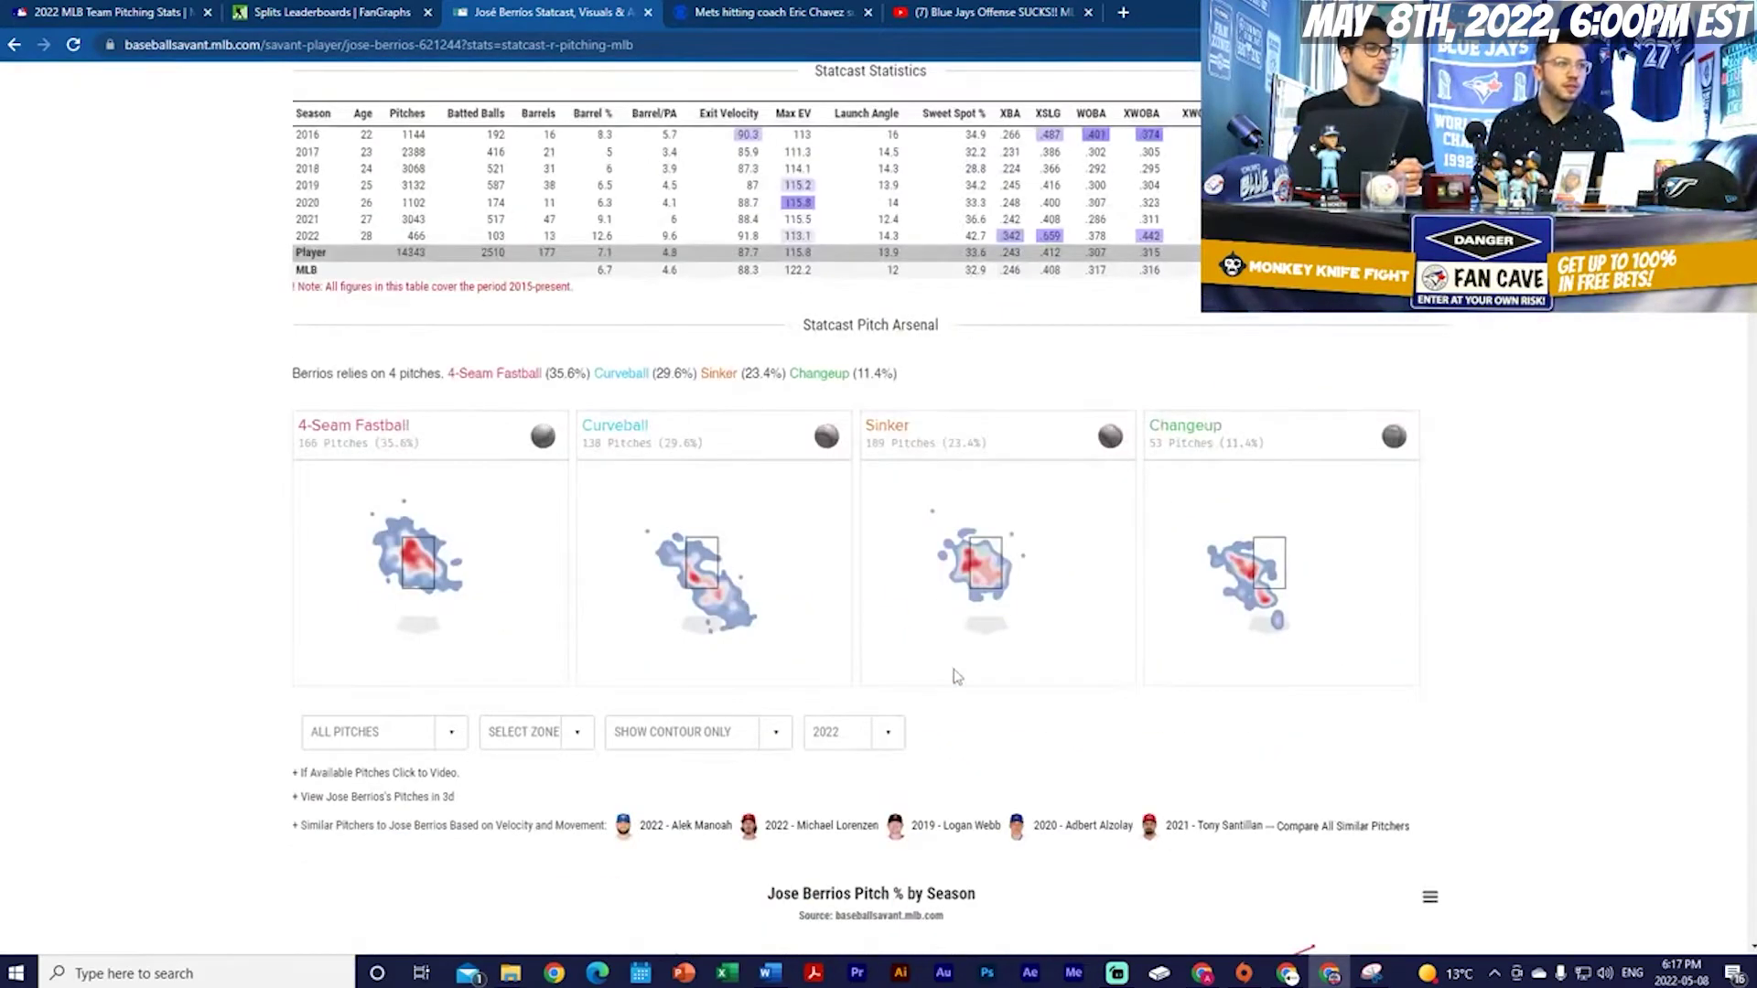
scroll(955, 668, down, 4)
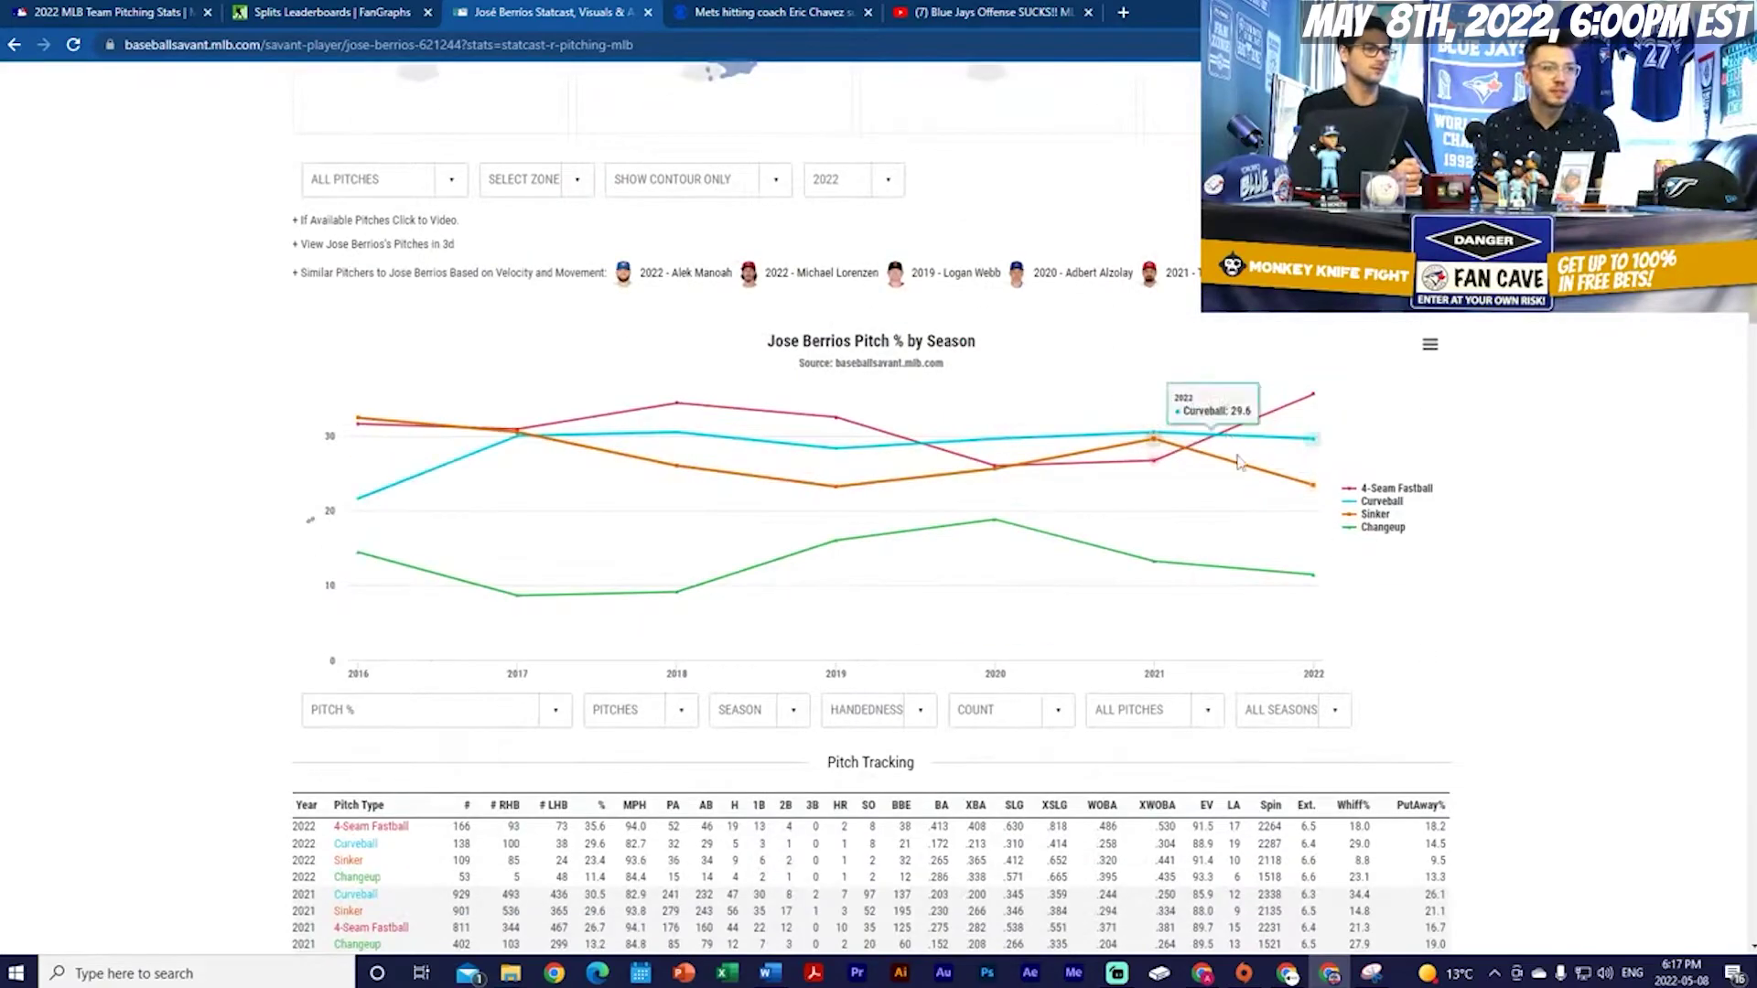
mouse_move(1154, 461)
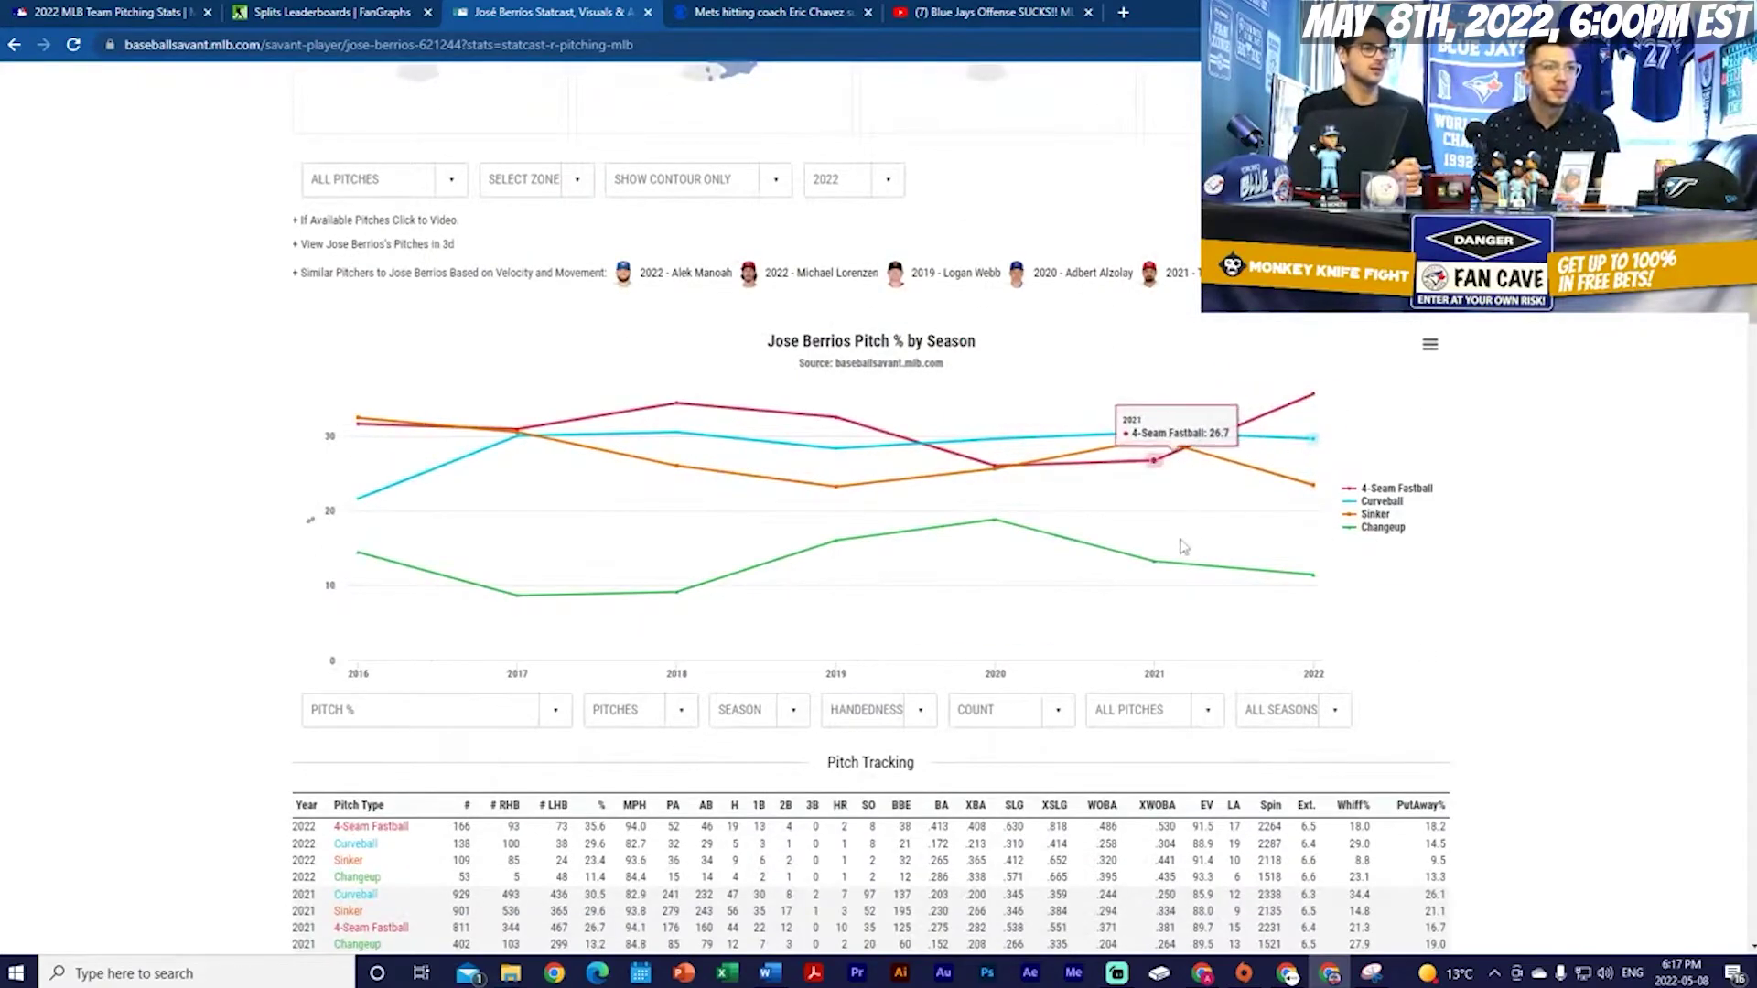
scroll(961, 659, down, 2)
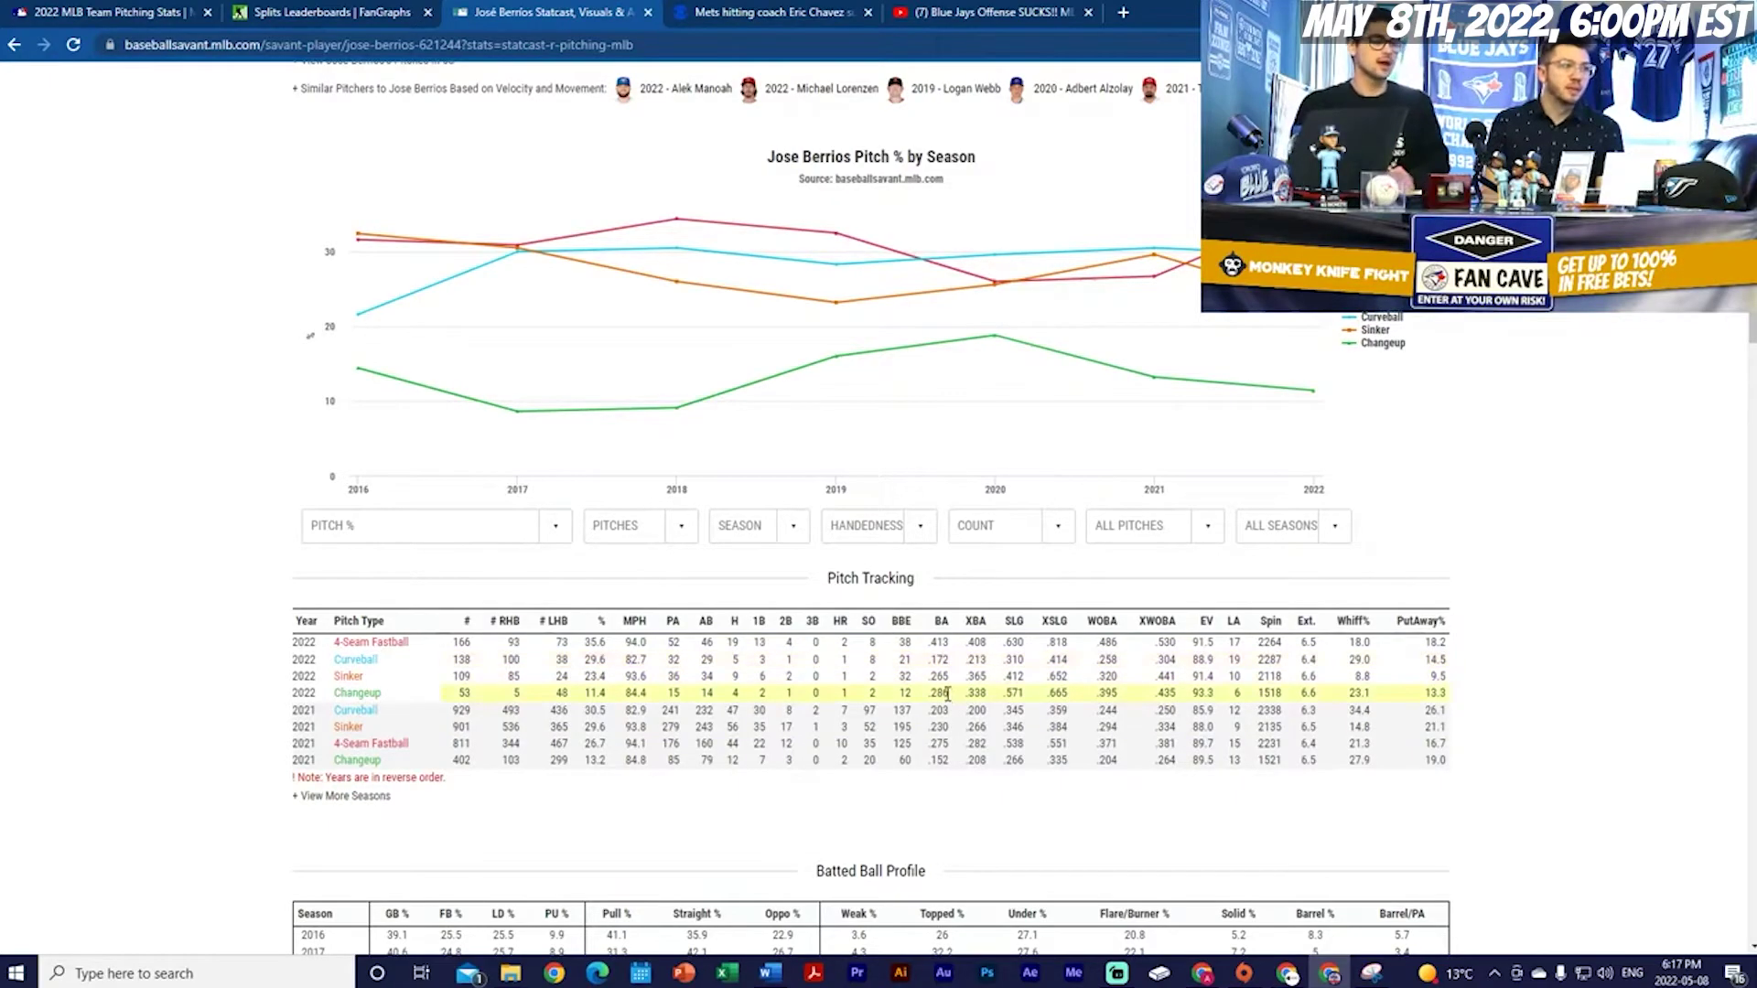
scroll(986, 694, up, 5)
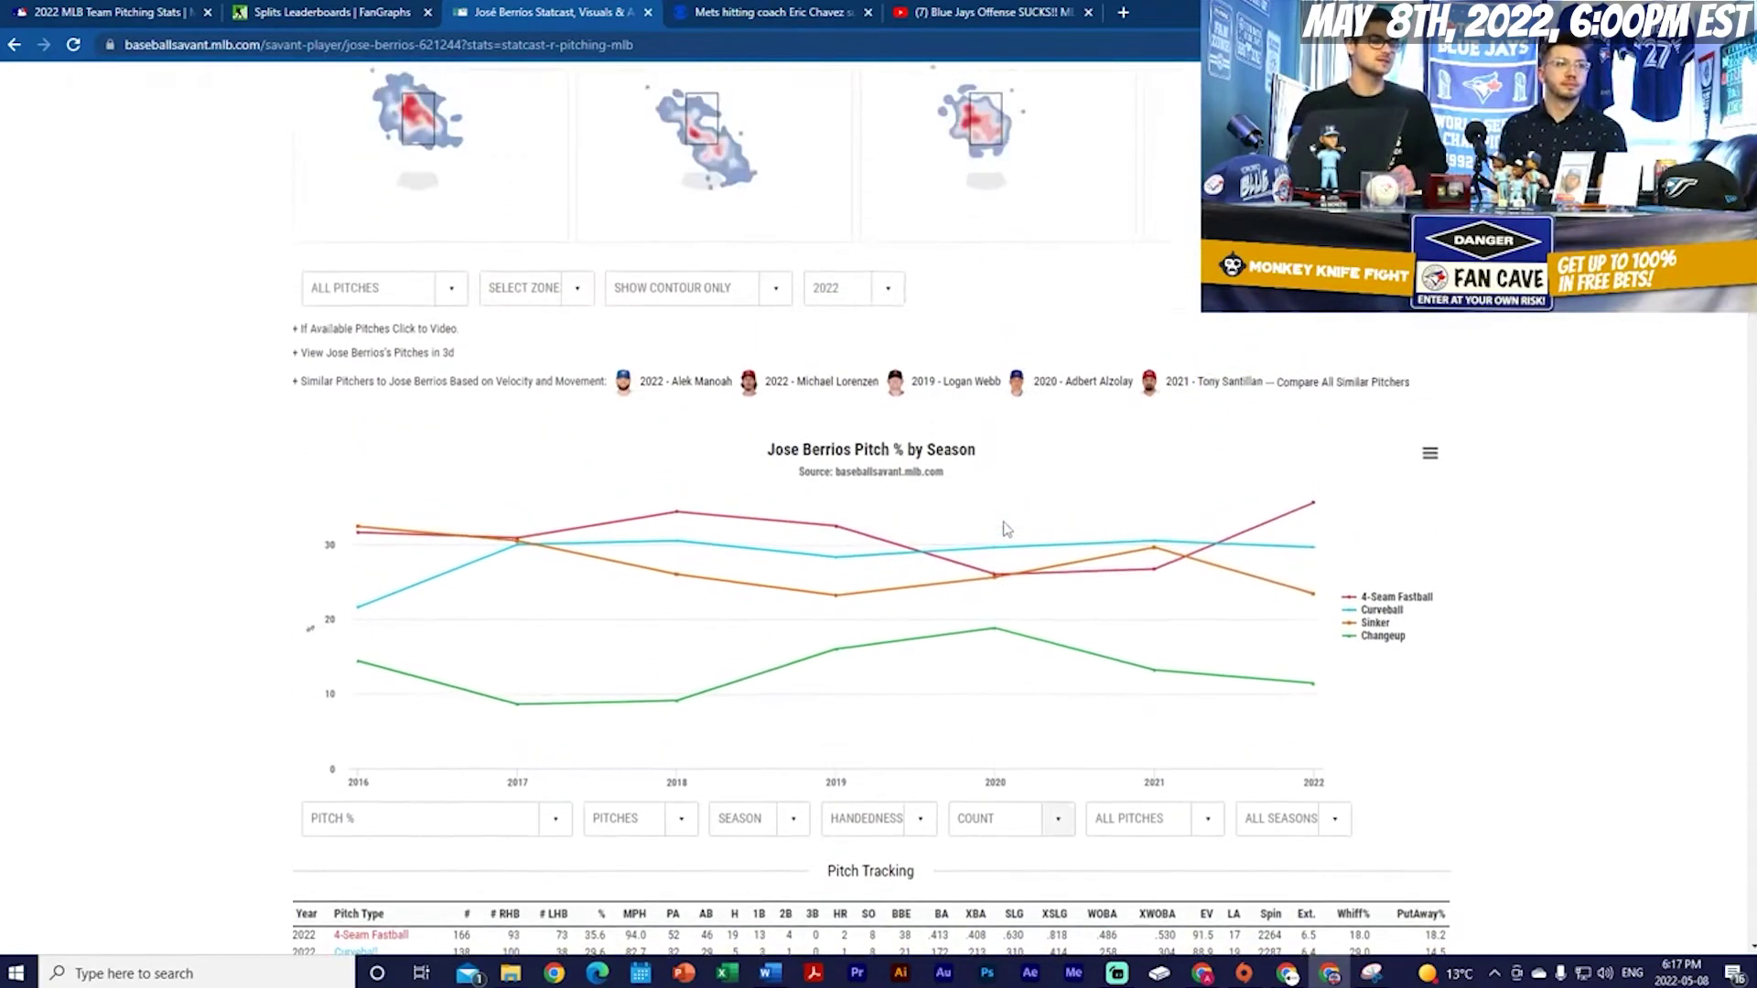
scroll(989, 467, up, 2)
scroll(992, 451, up, 3)
scroll(995, 467, up, 3)
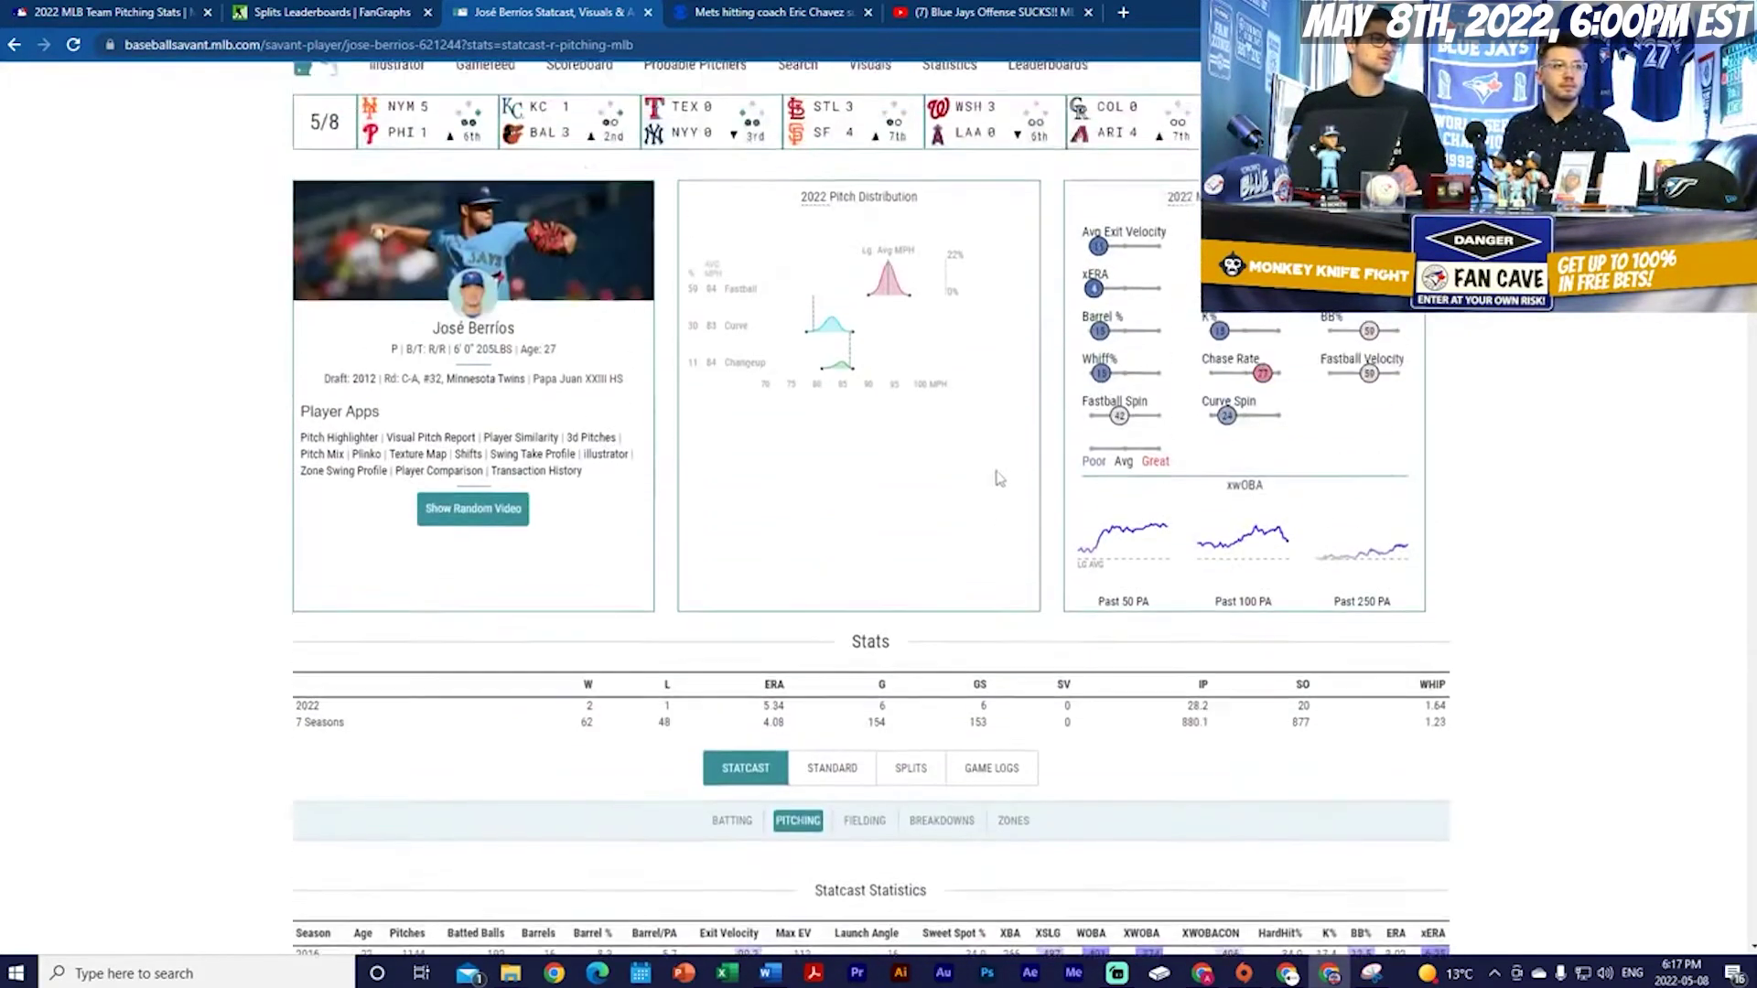
scroll(1001, 478, up, 1)
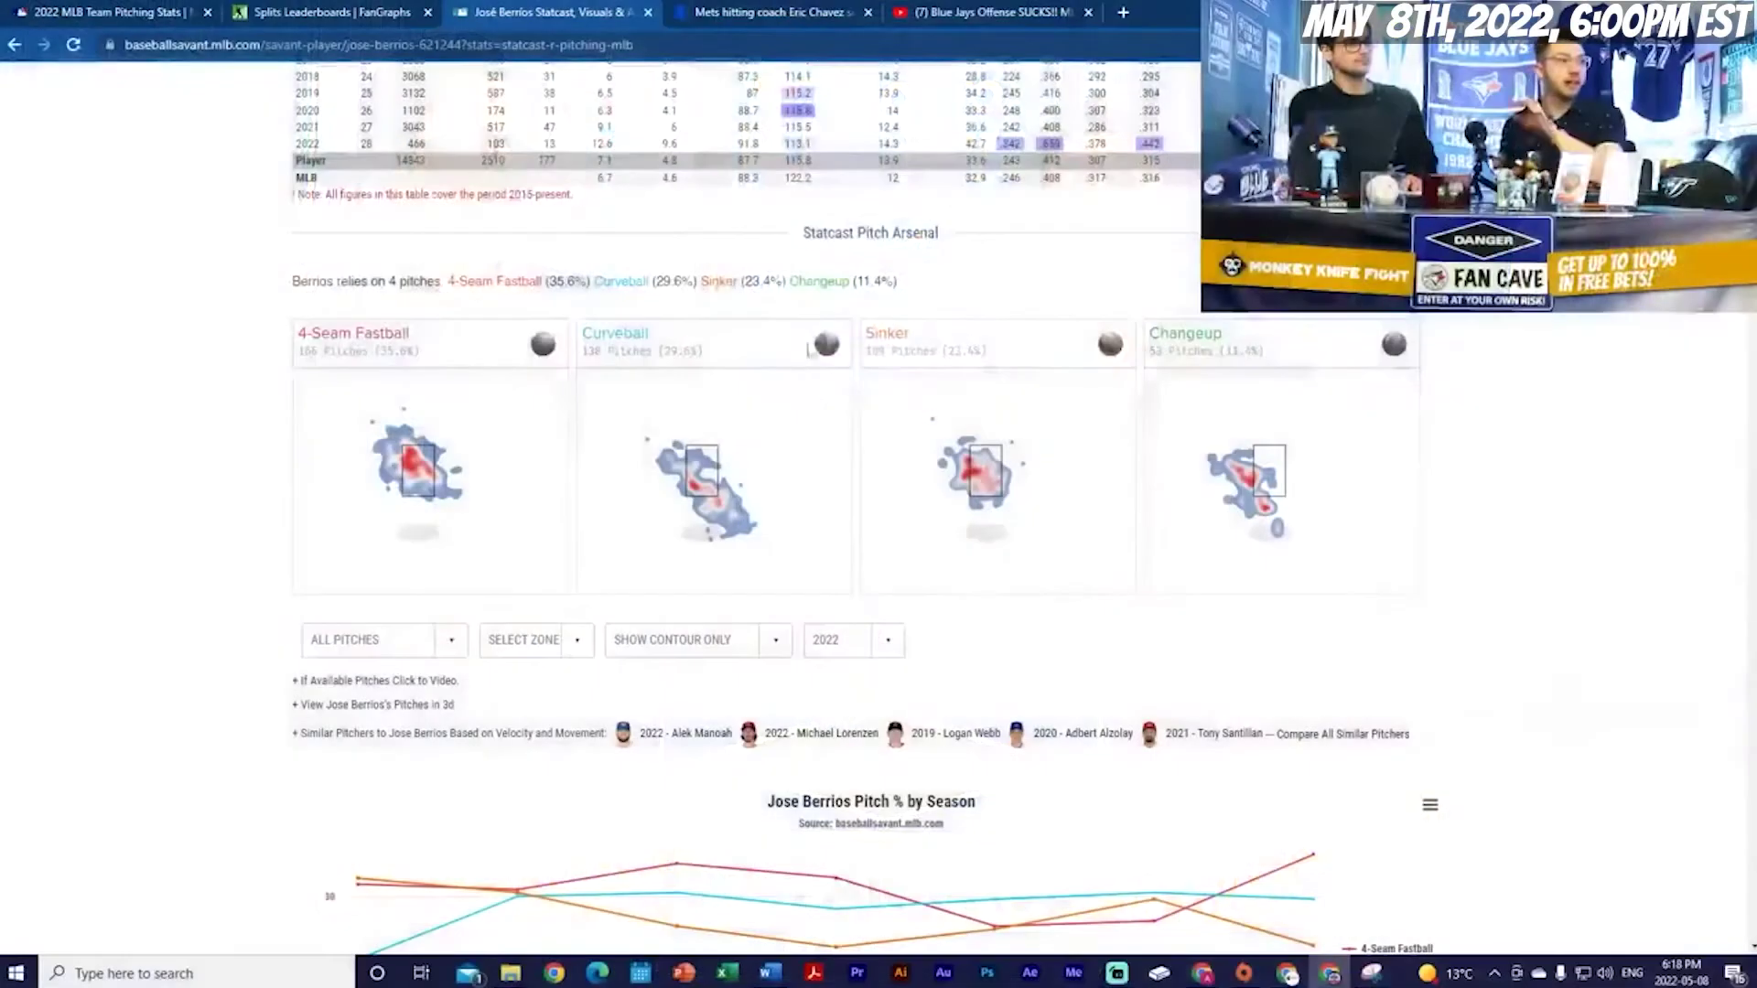
scroll(812, 304, up, 3)
scroll(811, 305, up, 5)
scroll(811, 305, up, 2)
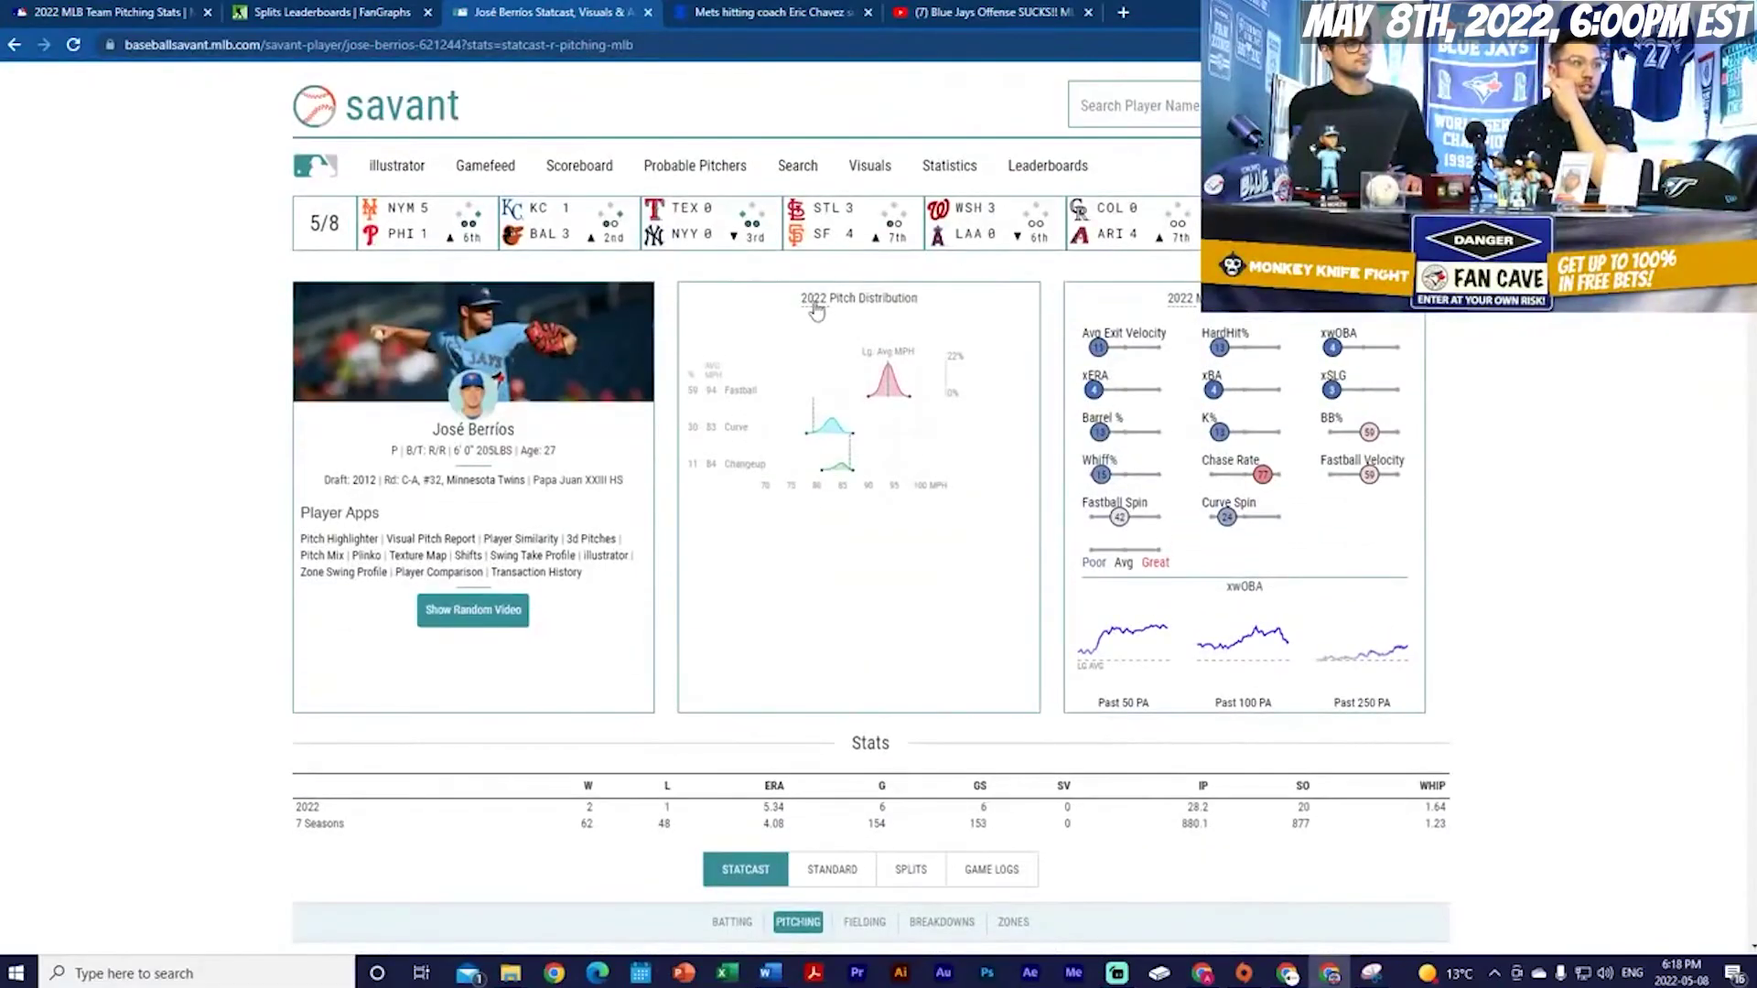
click(815, 300)
click(817, 343)
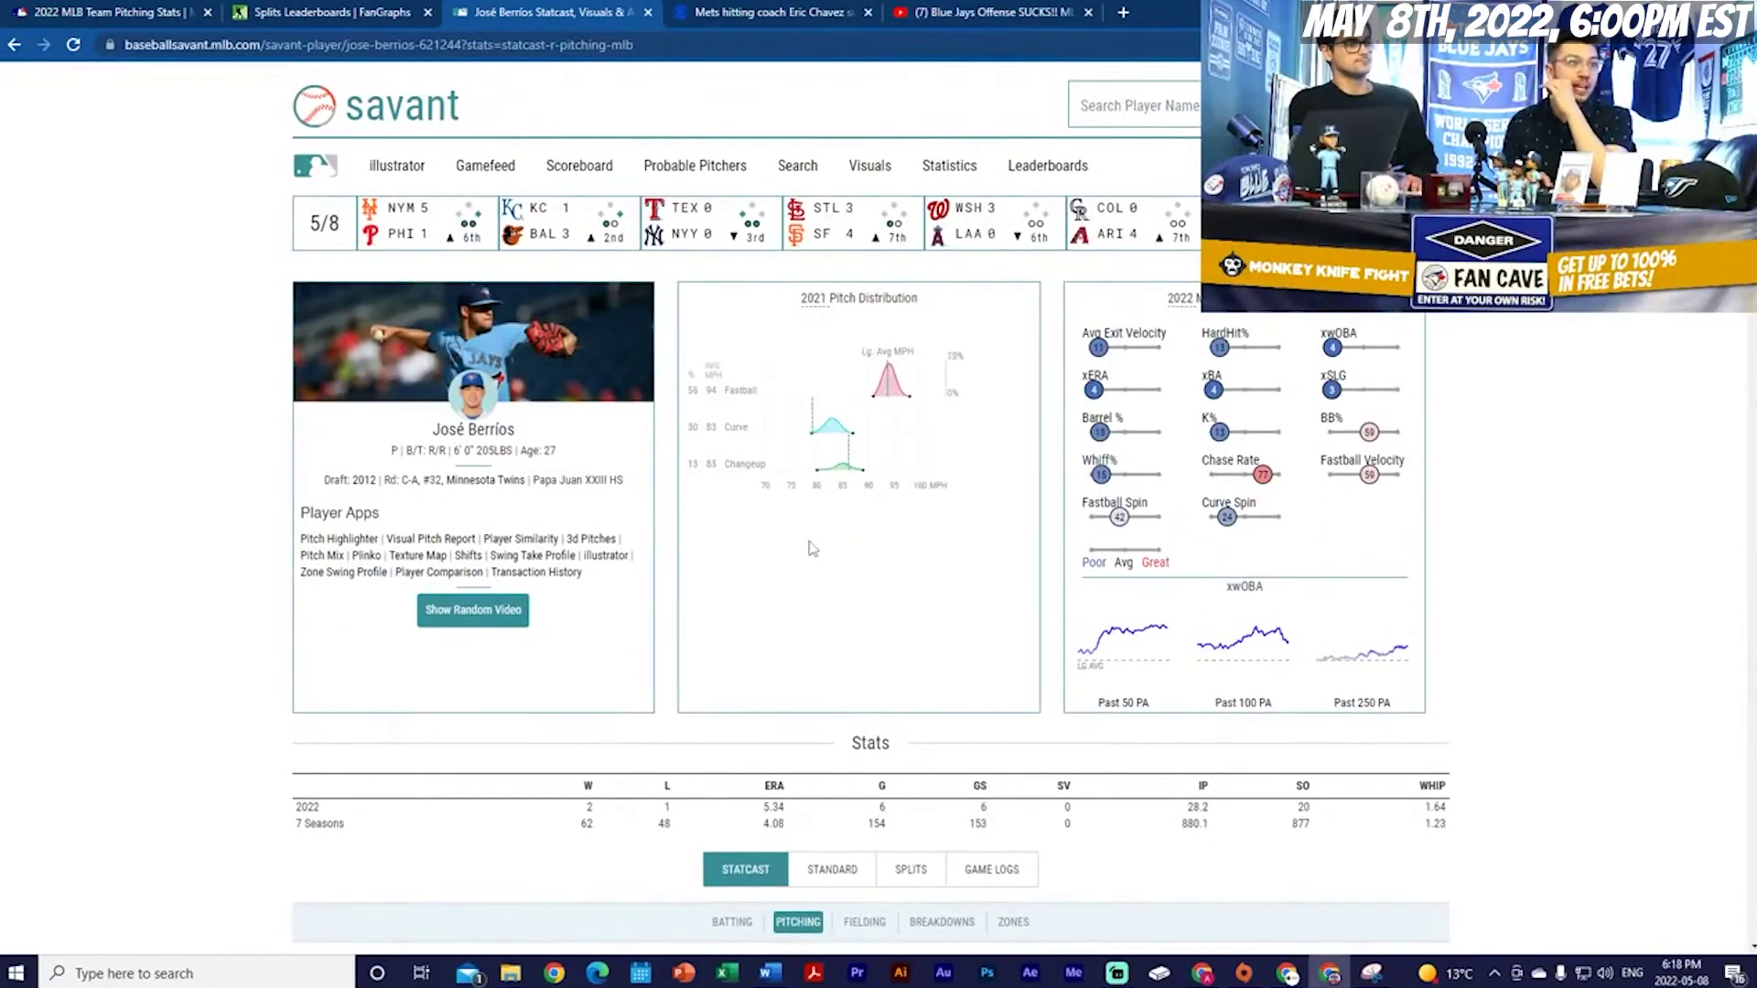
click(812, 305)
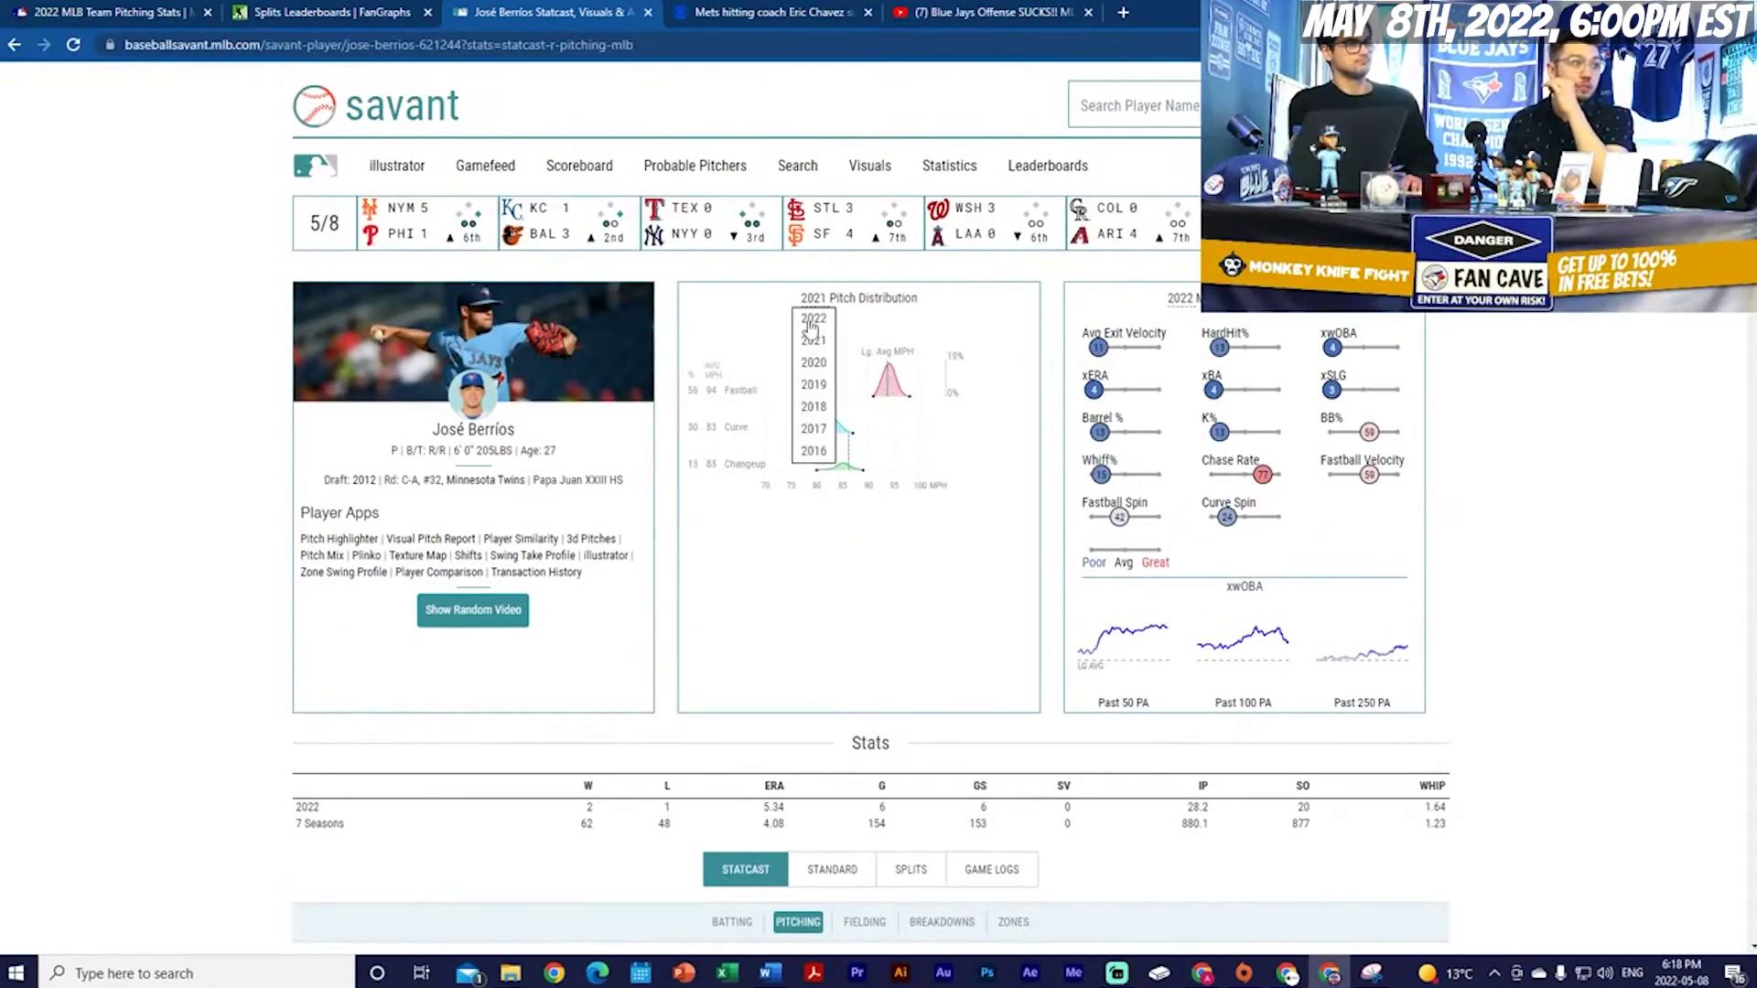
click(814, 302)
click(821, 346)
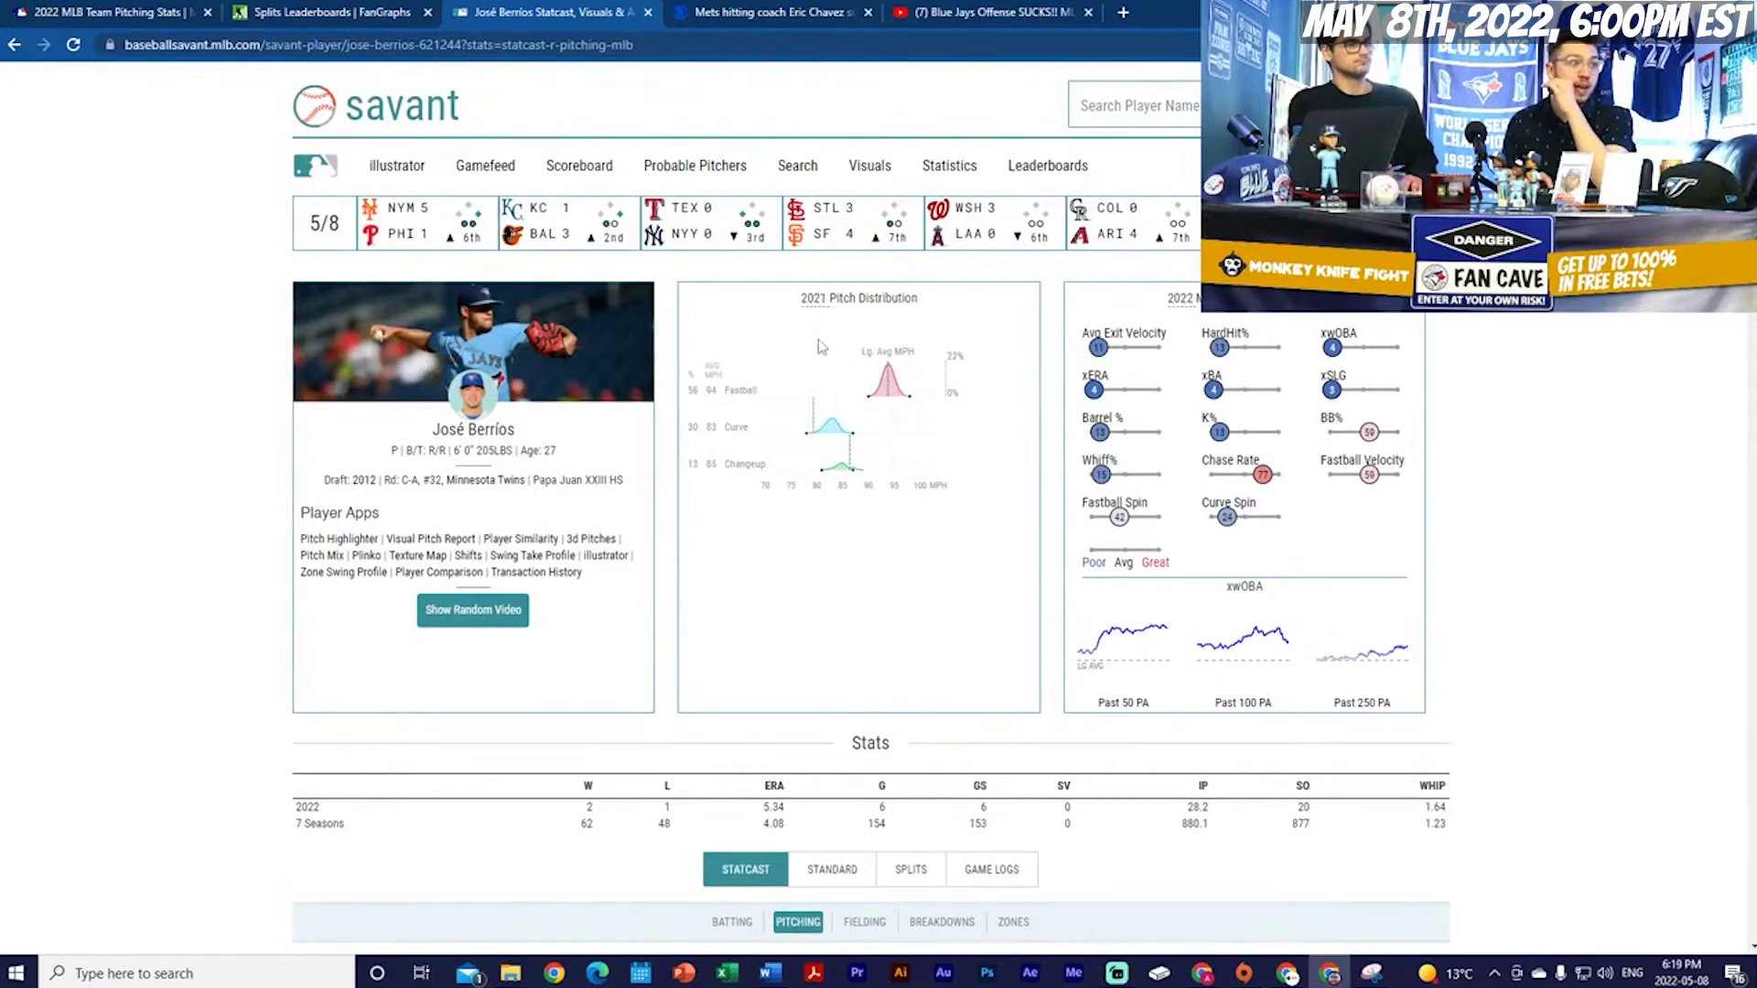
scroll(825, 413, down, 3)
scroll(838, 522, down, 4)
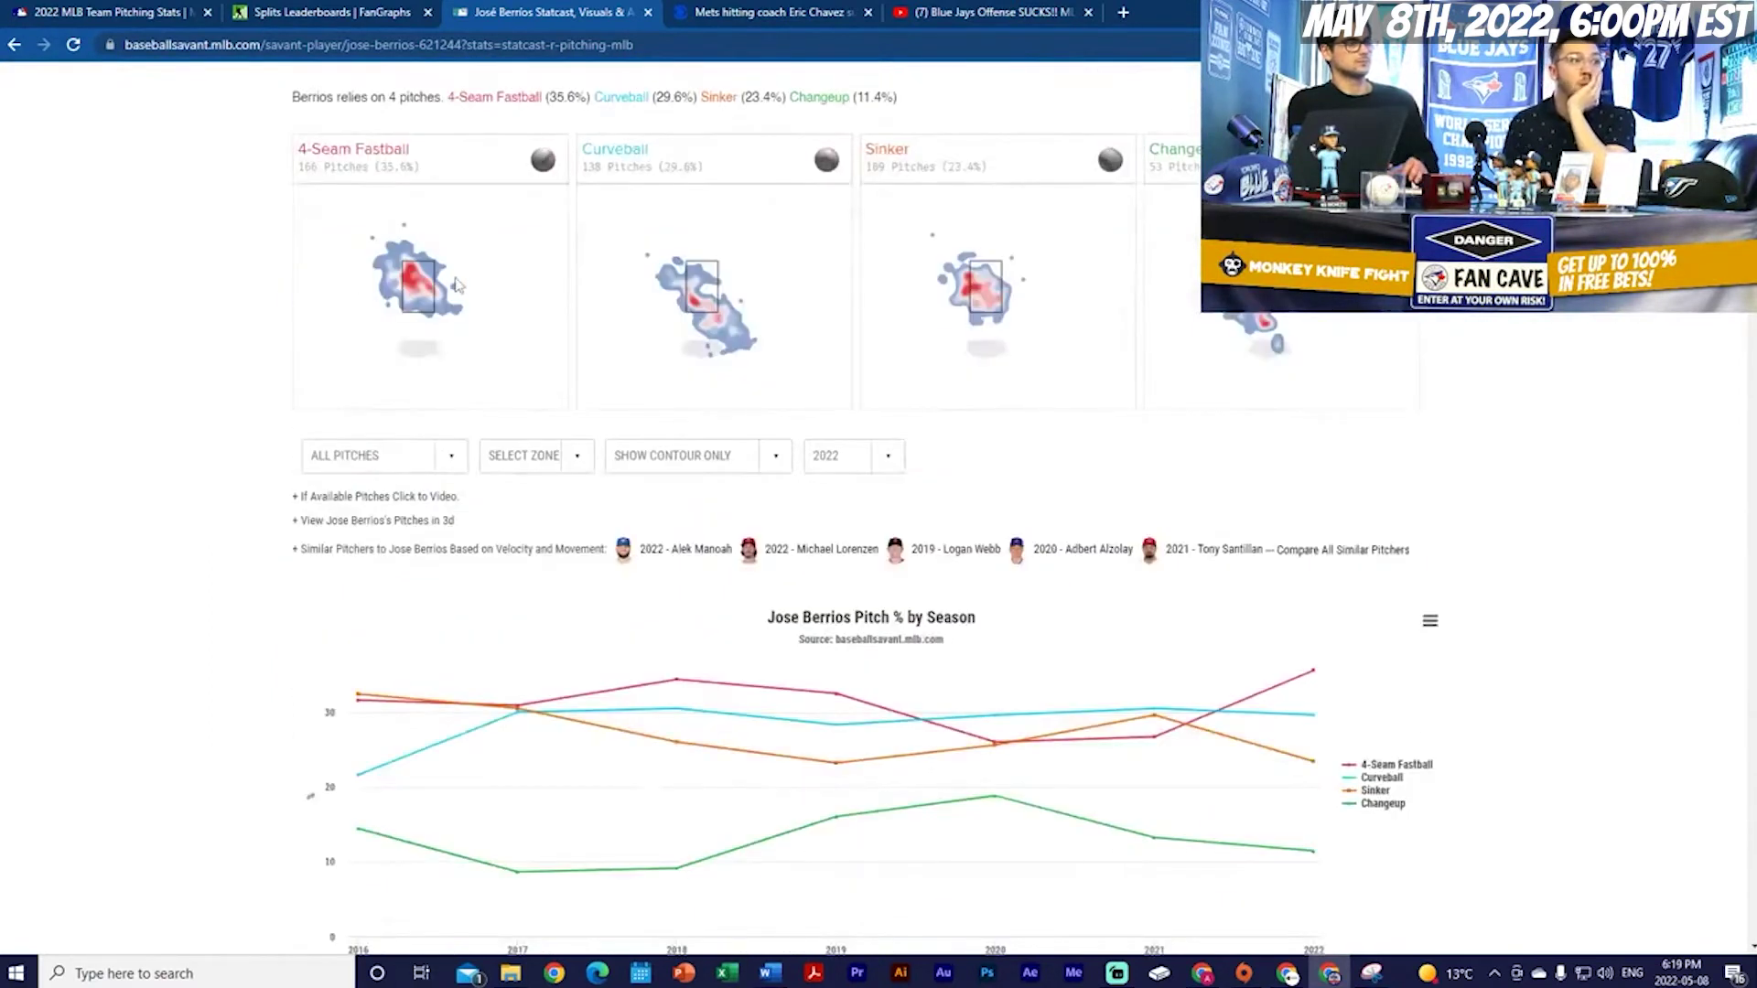
scroll(709, 330, down, 1)
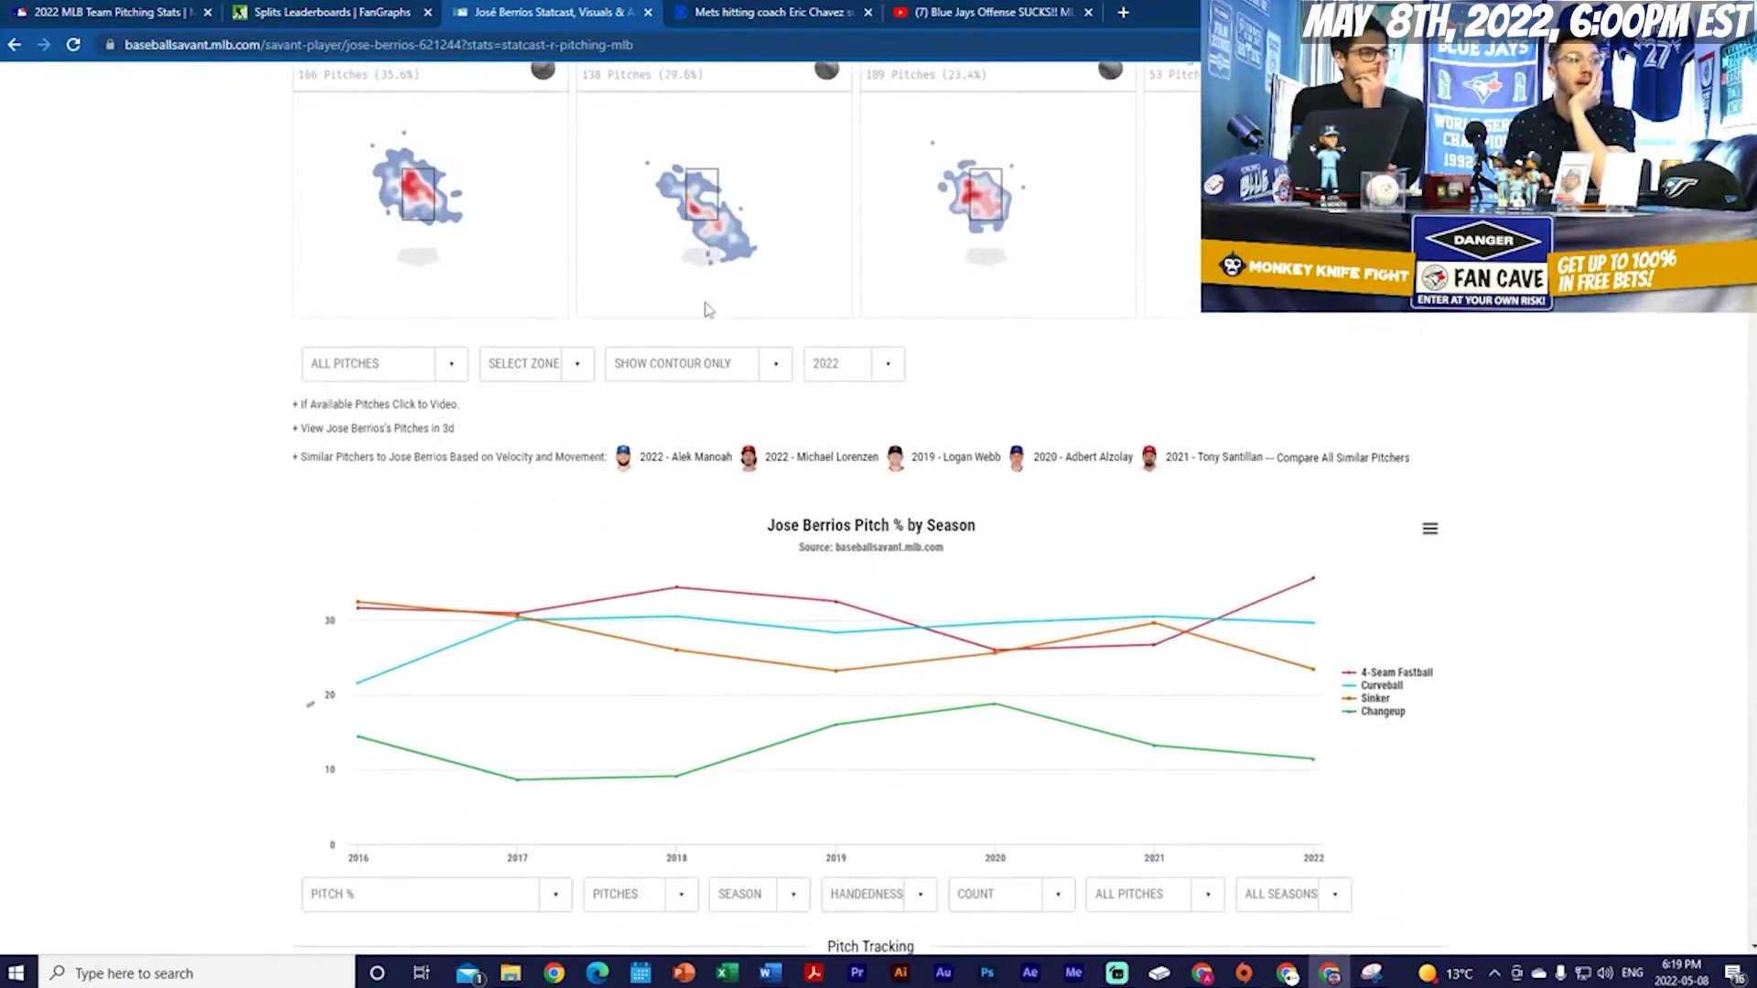
scroll(708, 306, up, 1)
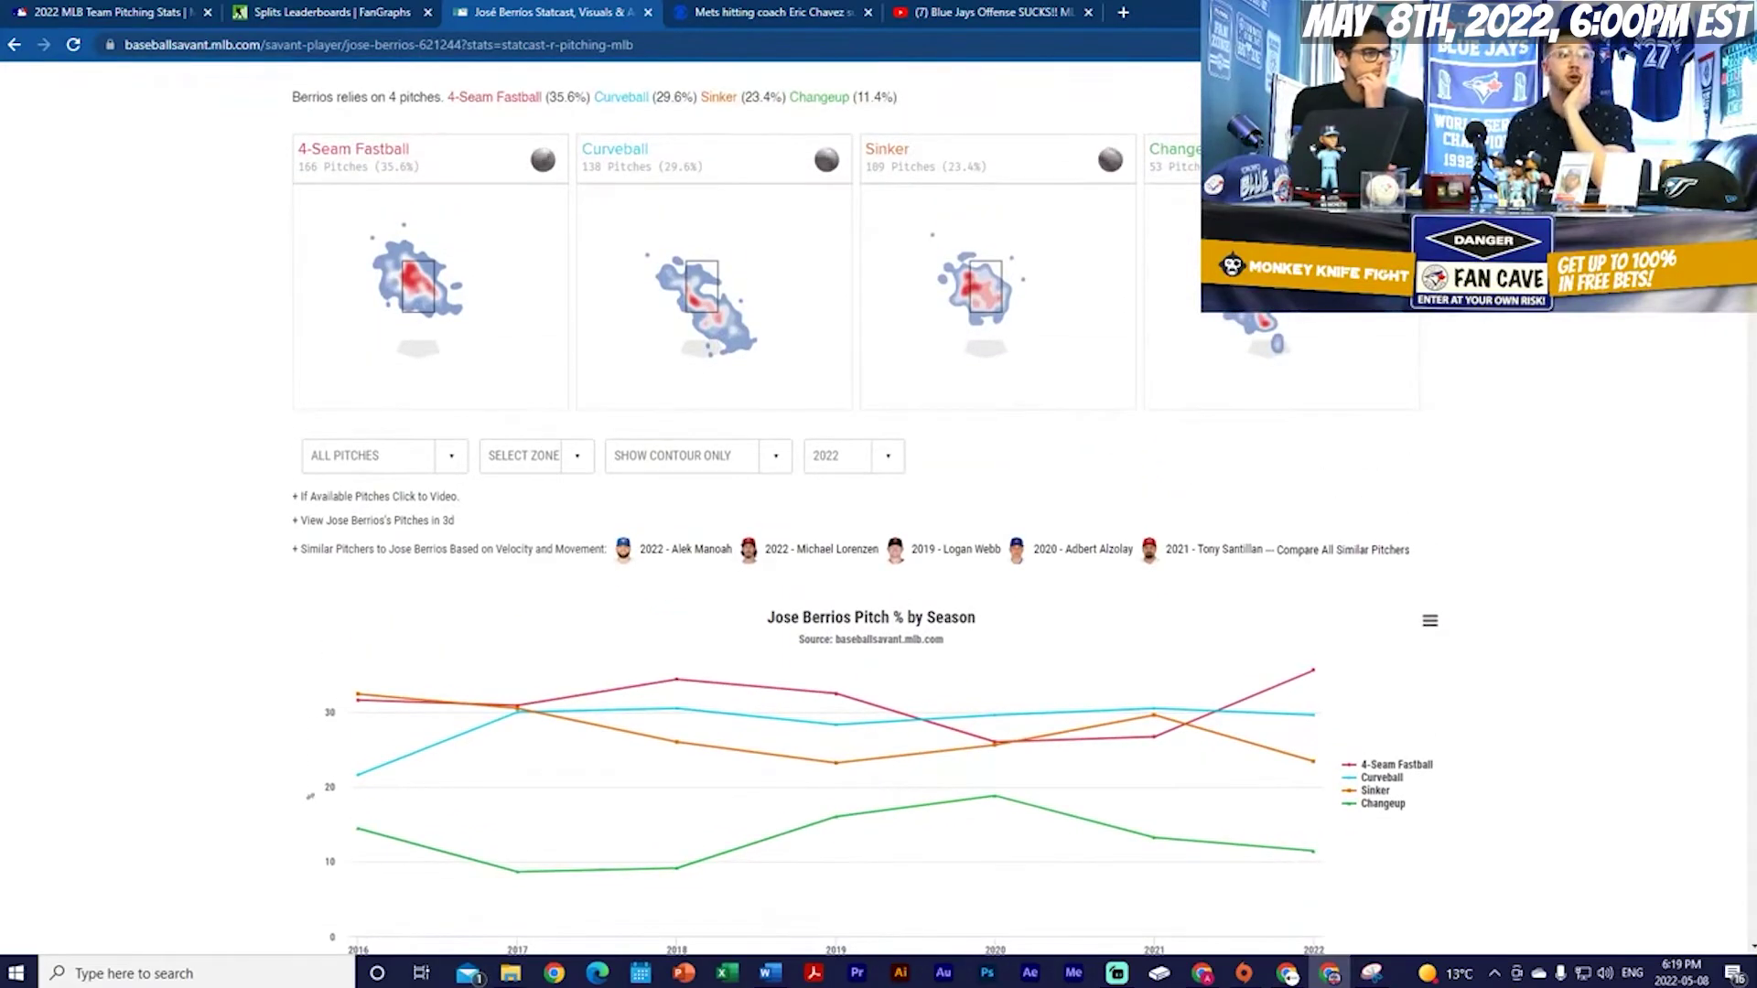
scroll(1177, 404, down, 2)
scroll(1152, 275, down, 3)
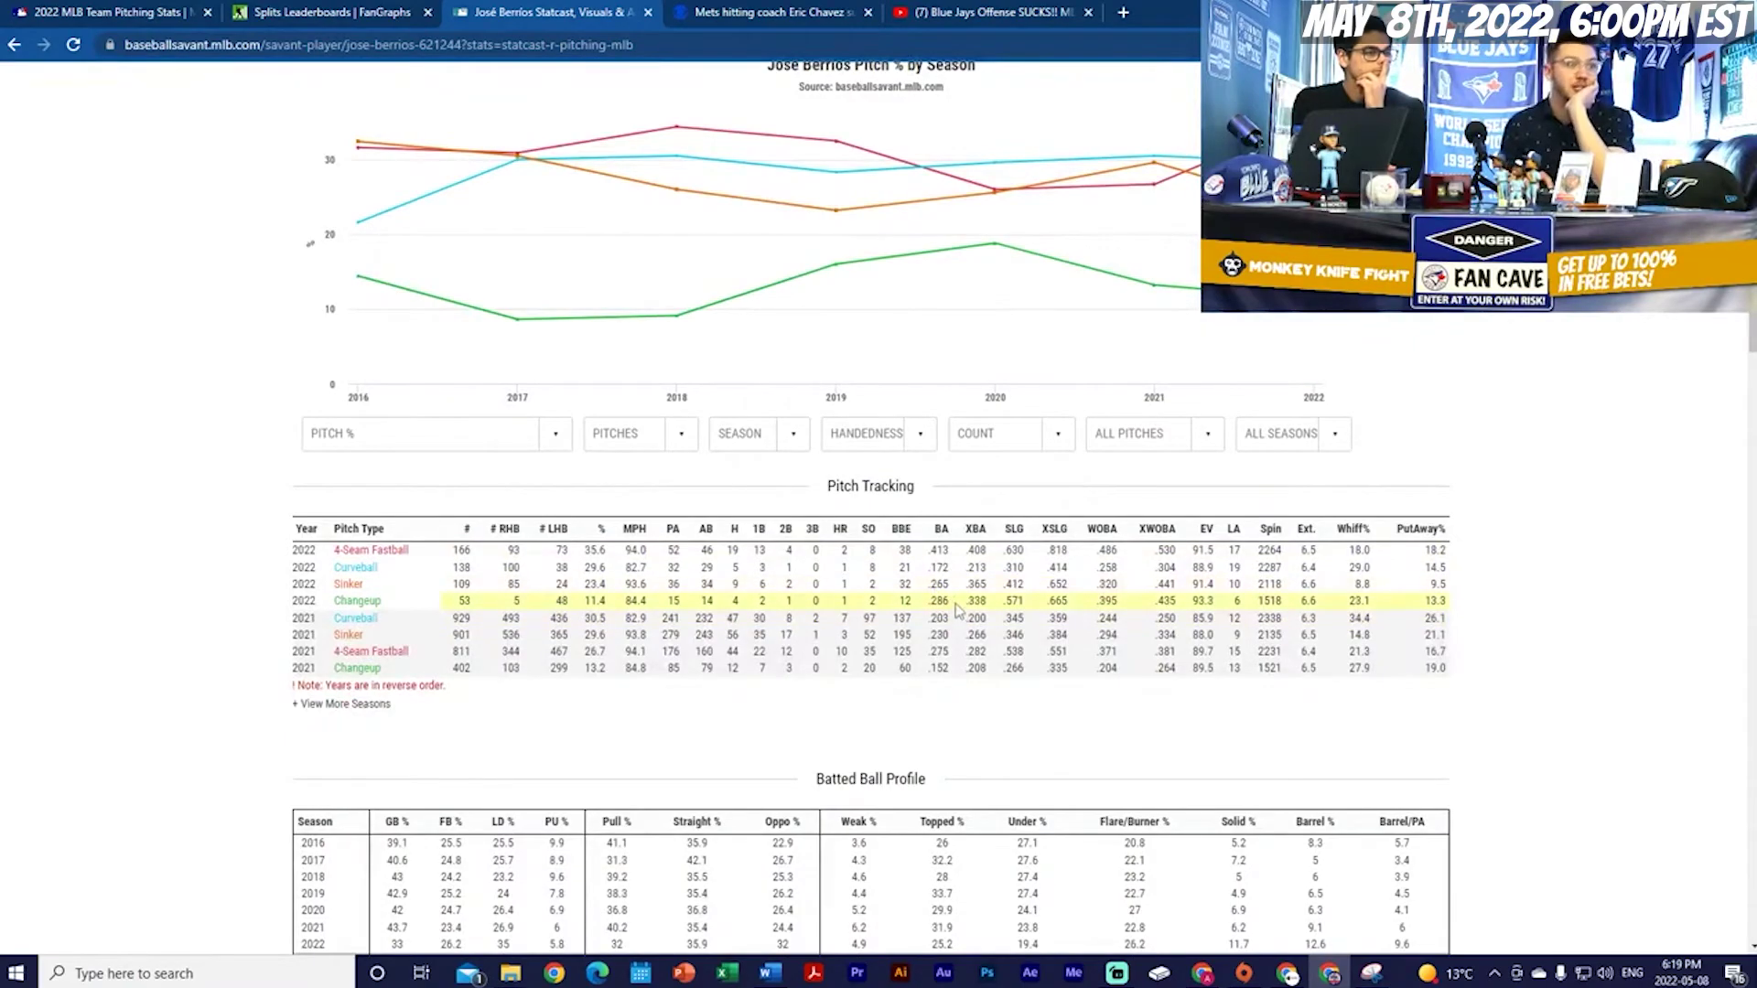
scroll(957, 576, up, 5)
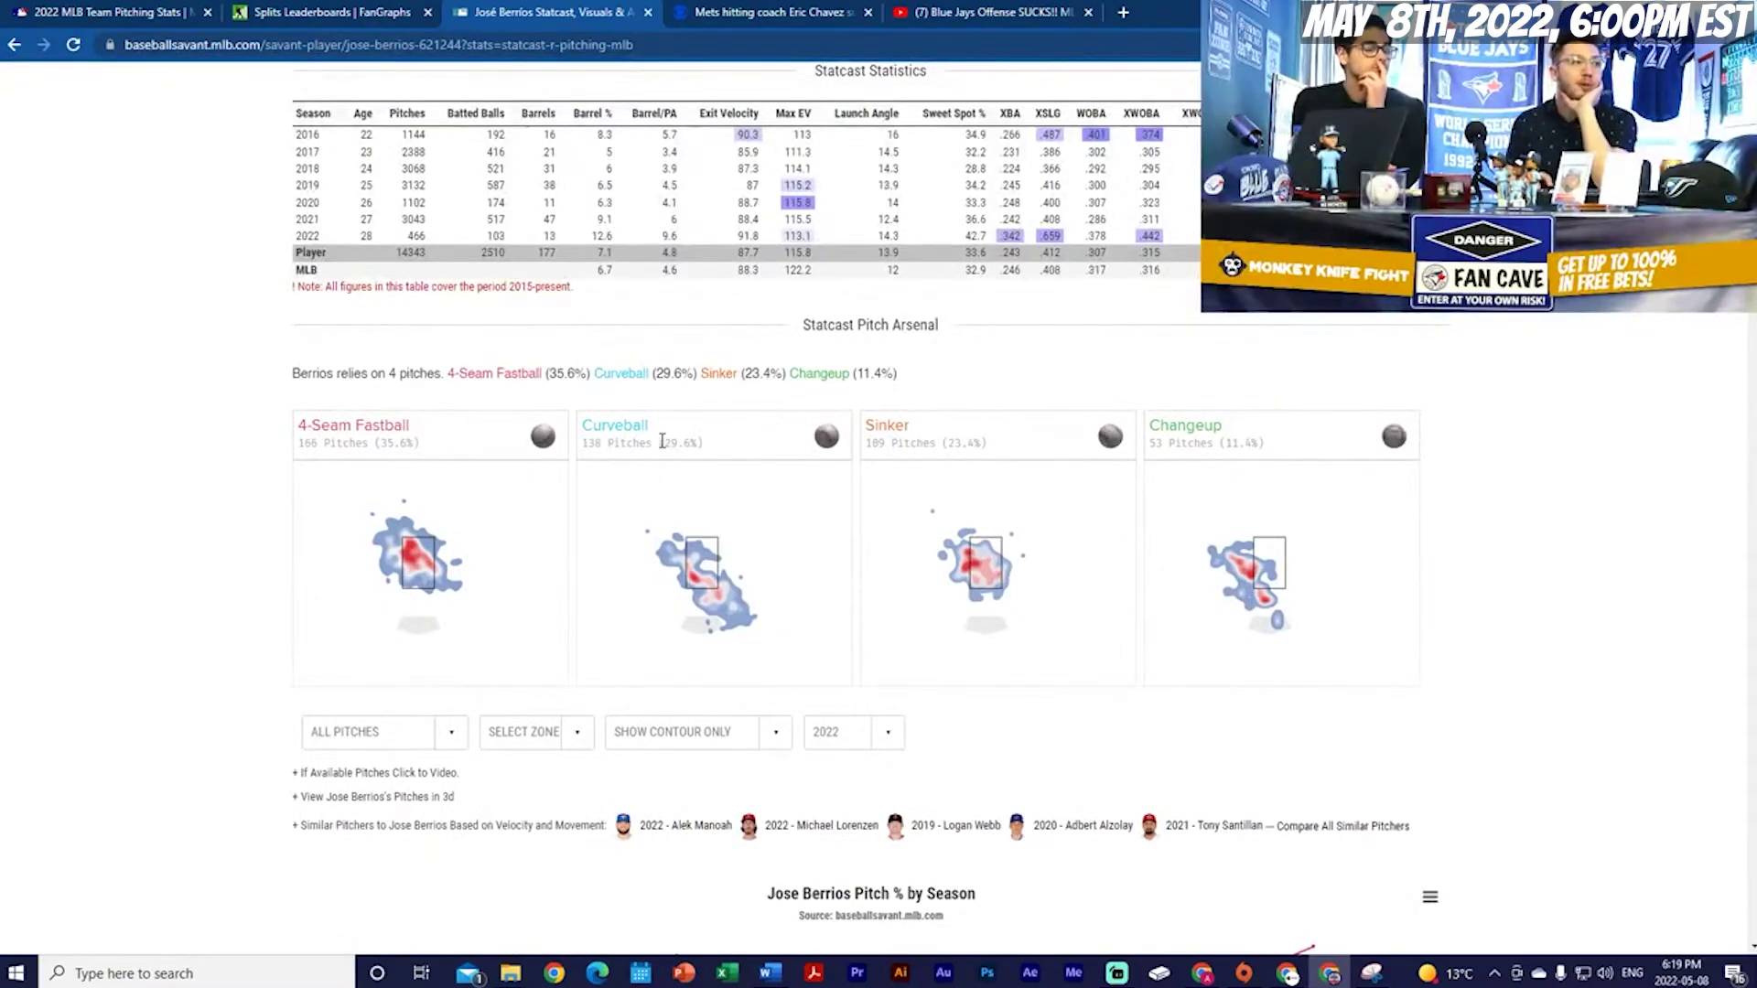
drag(661, 441, 716, 460)
click(704, 458)
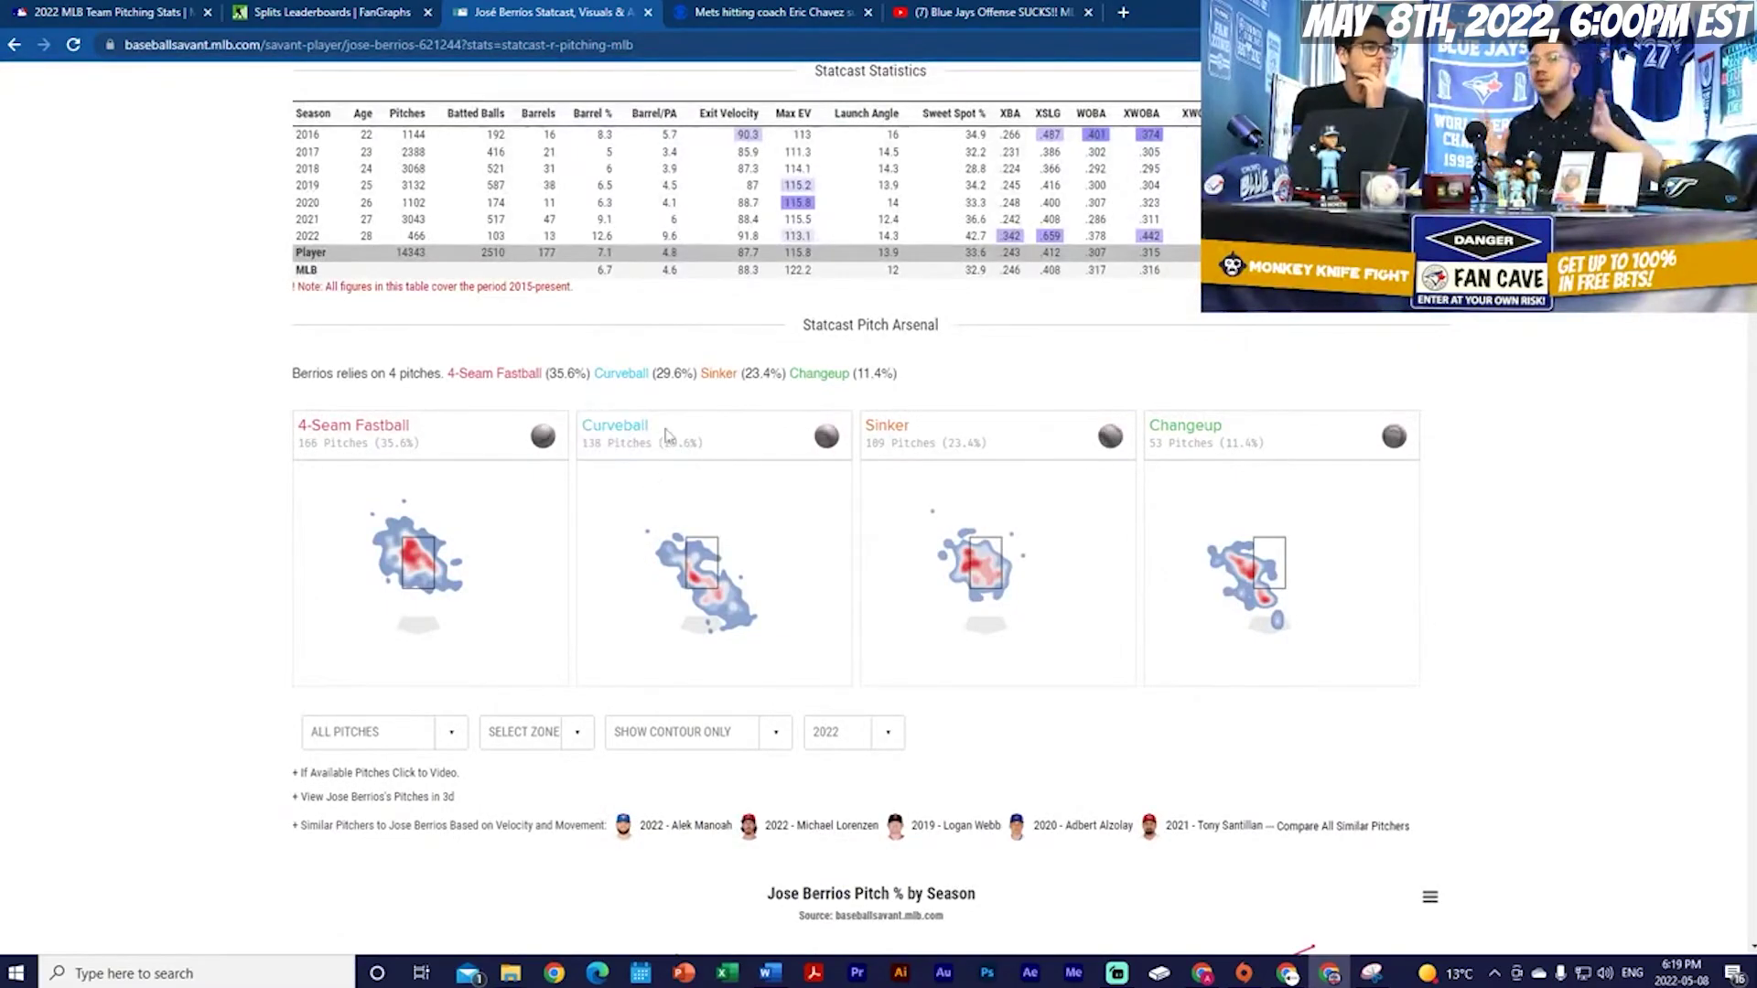